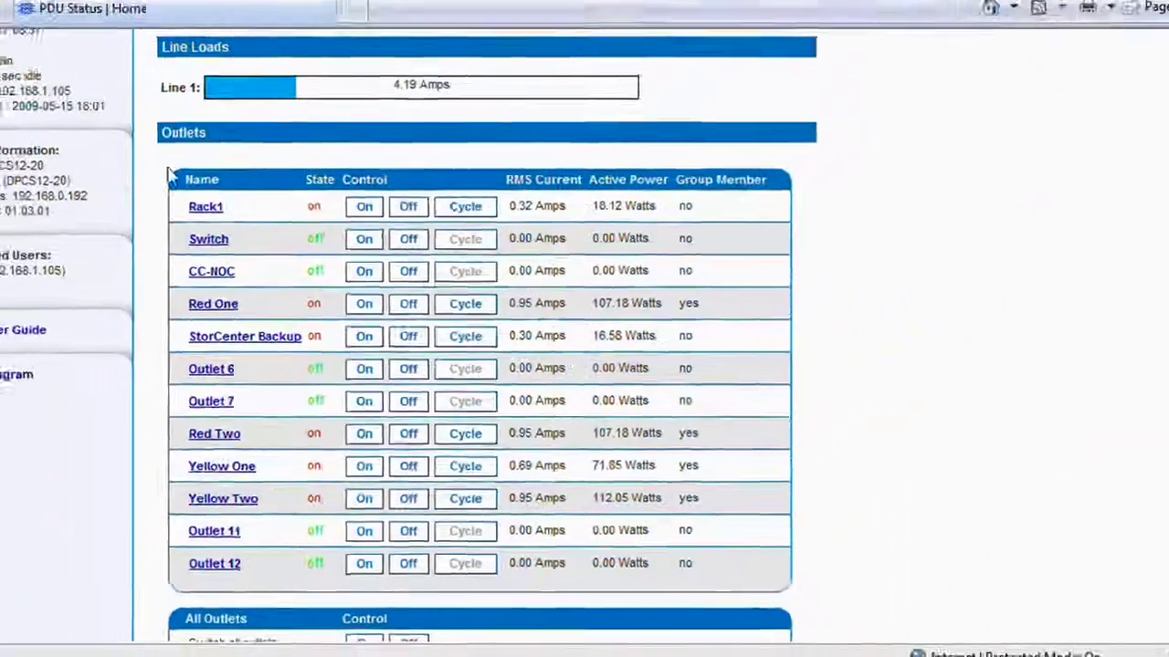
# - Rename outlet 1 as R1-01 in the outlet setup, apply the change and return to the PDU status page
pyautogui.scroll(2, 184, 256)
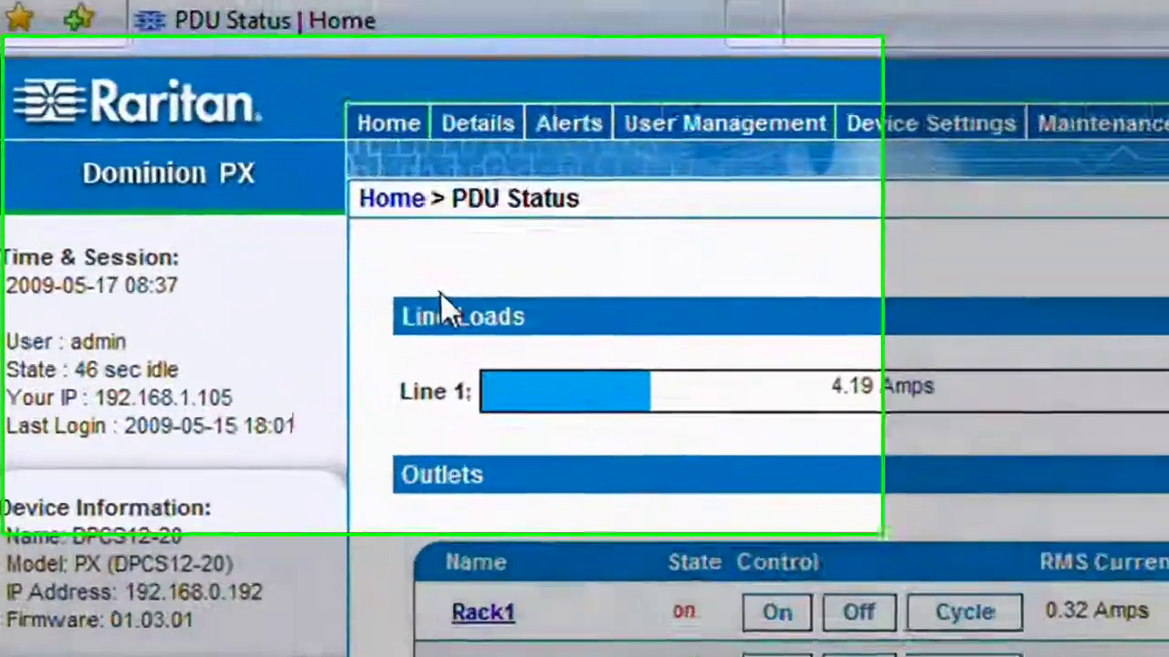
pyautogui.moveTo(238, 145)
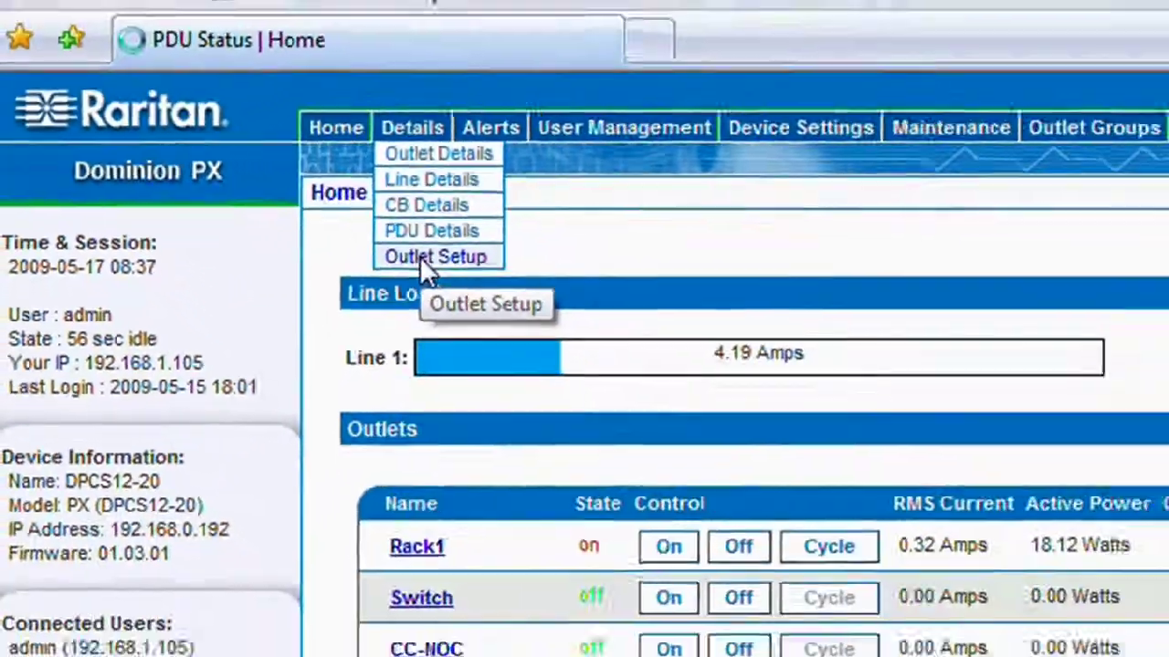
pyautogui.click(603, 305)
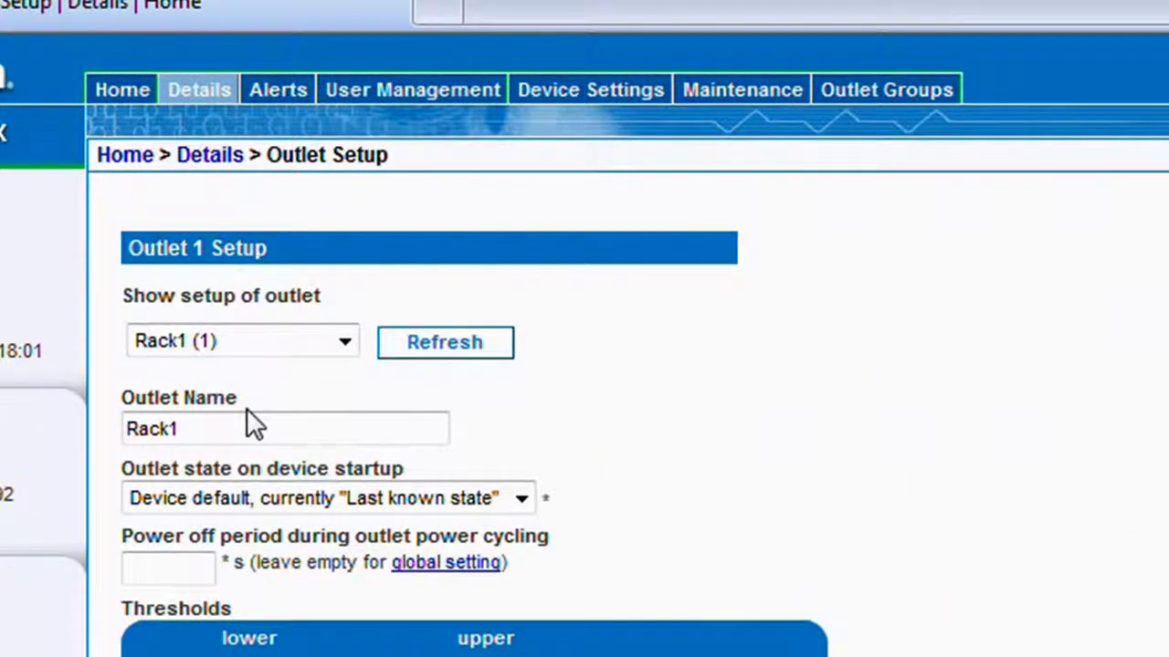
pyautogui.click(222, 427)
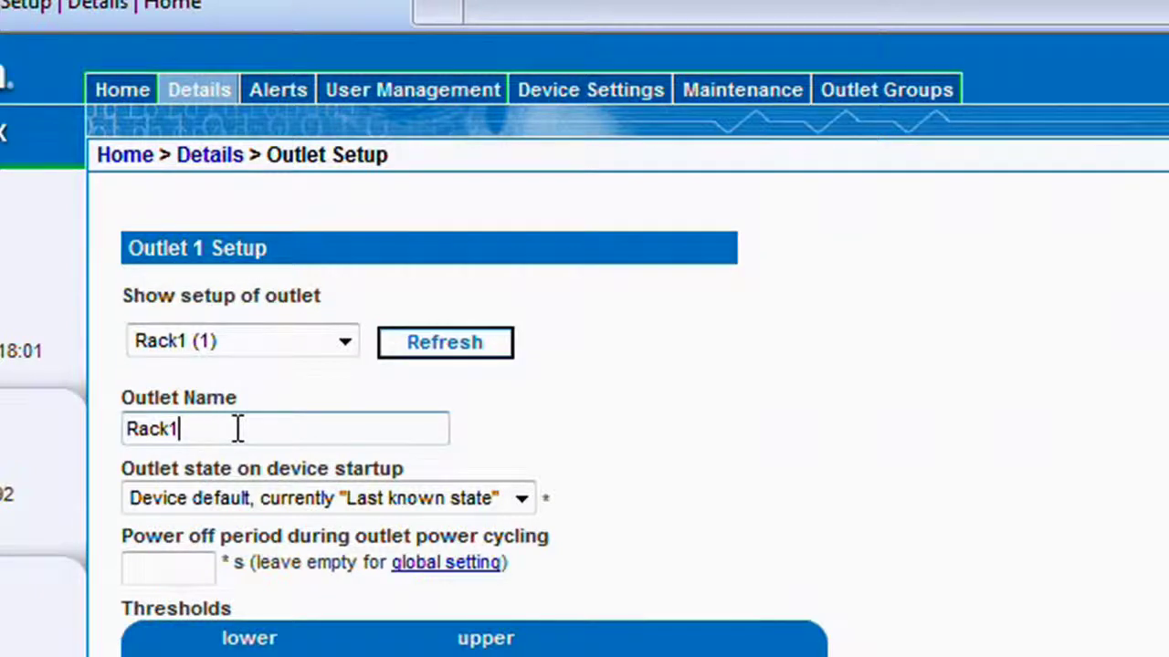
pyautogui.press('BackSpace')
pyautogui.press('BackSpace')
pyautogui.press('BackSpace')
pyautogui.press('BackSpace')
pyautogui.press('BackSpace')
pyautogui.write('R1-01')
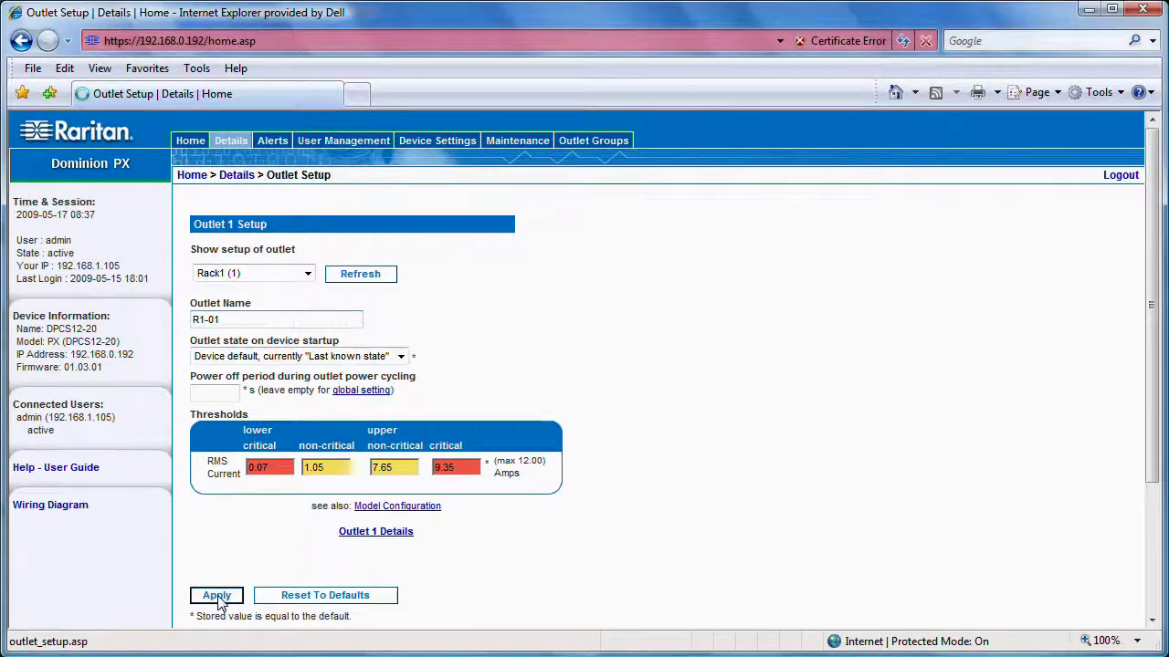
pyautogui.click(217, 598)
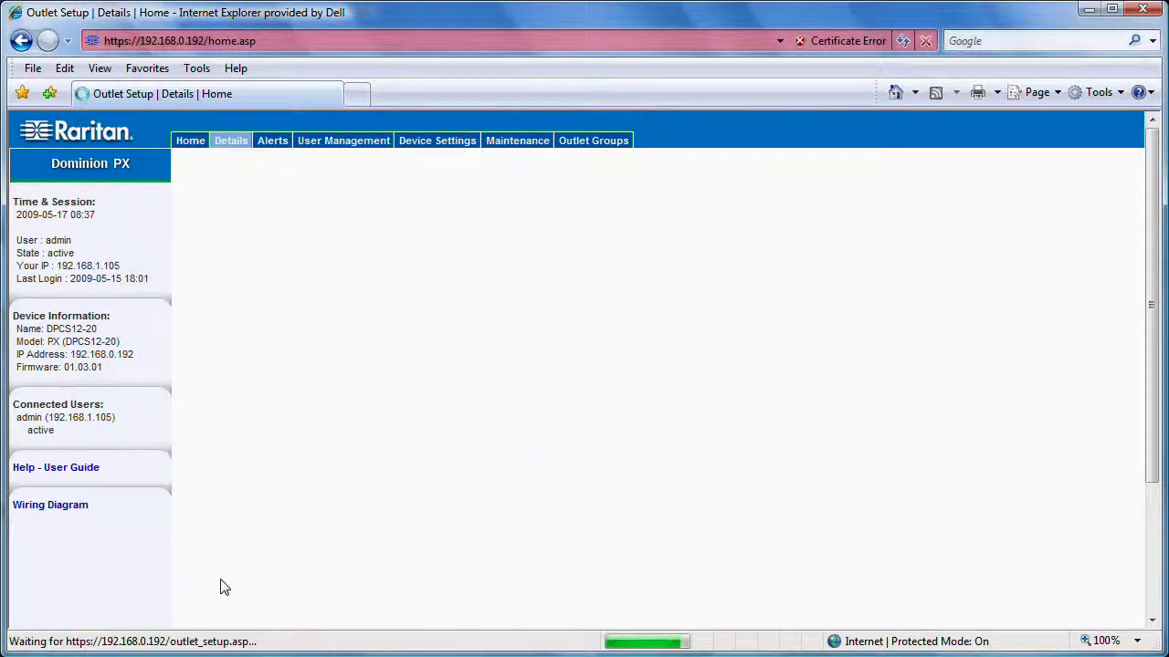
pyautogui.click(195, 149)
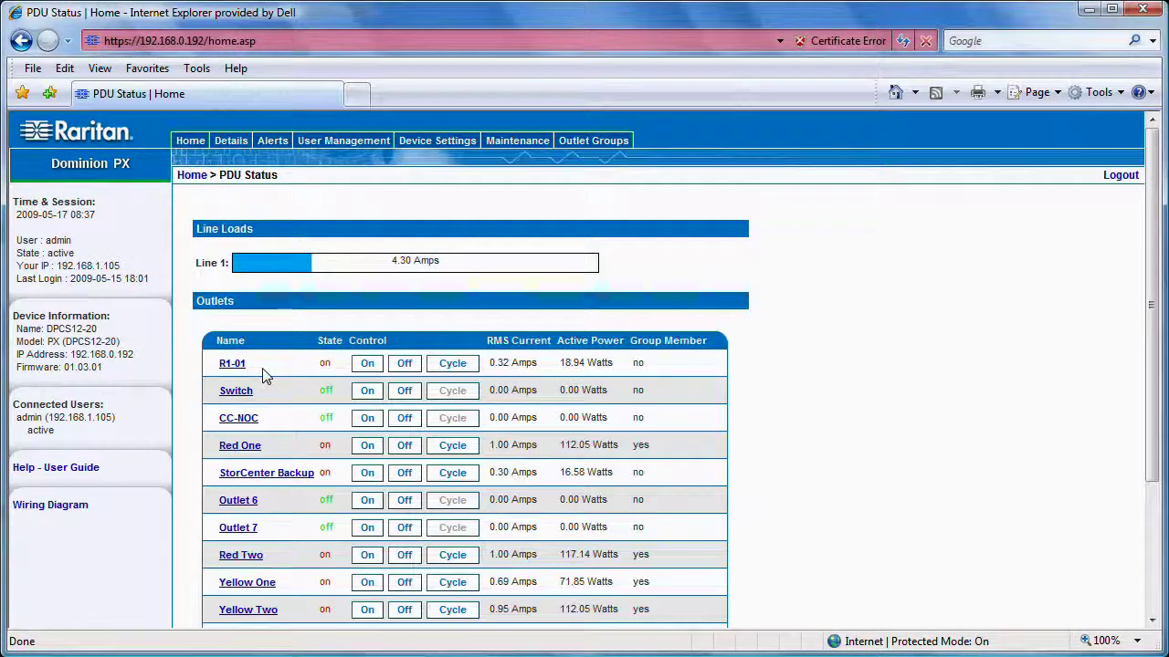
# - Rename outlet 2 as R1-02 in the outlet setup, apply it, and show the setup of outlet 3, CC-NOC
pyautogui.moveTo(231, 143)
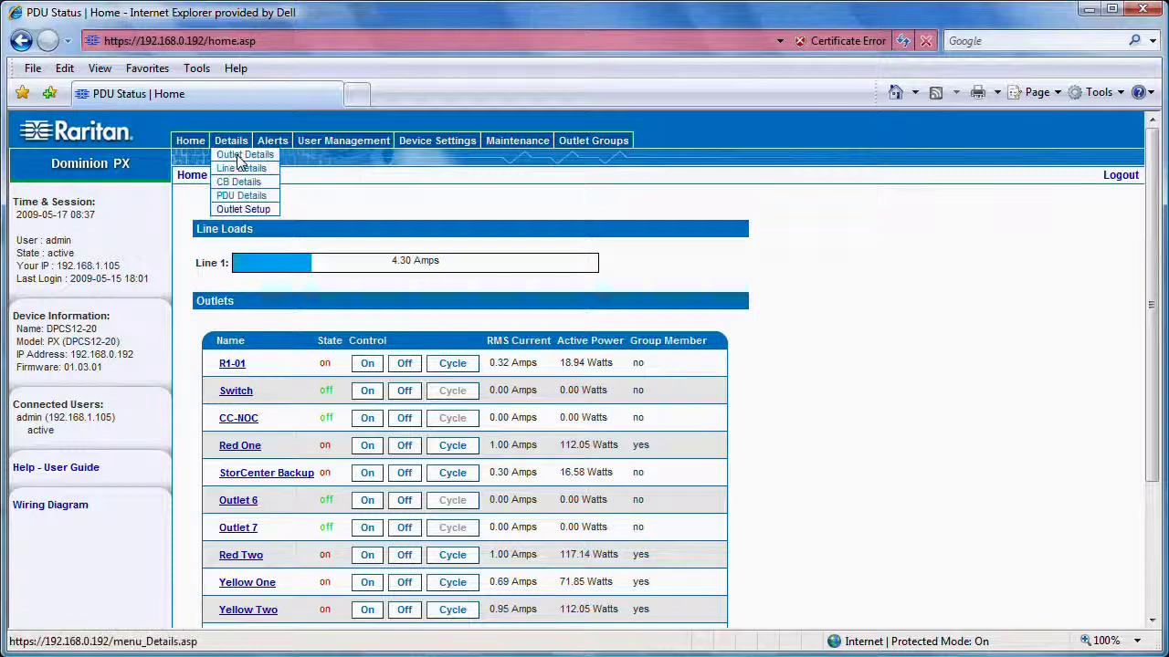
pyautogui.click(239, 209)
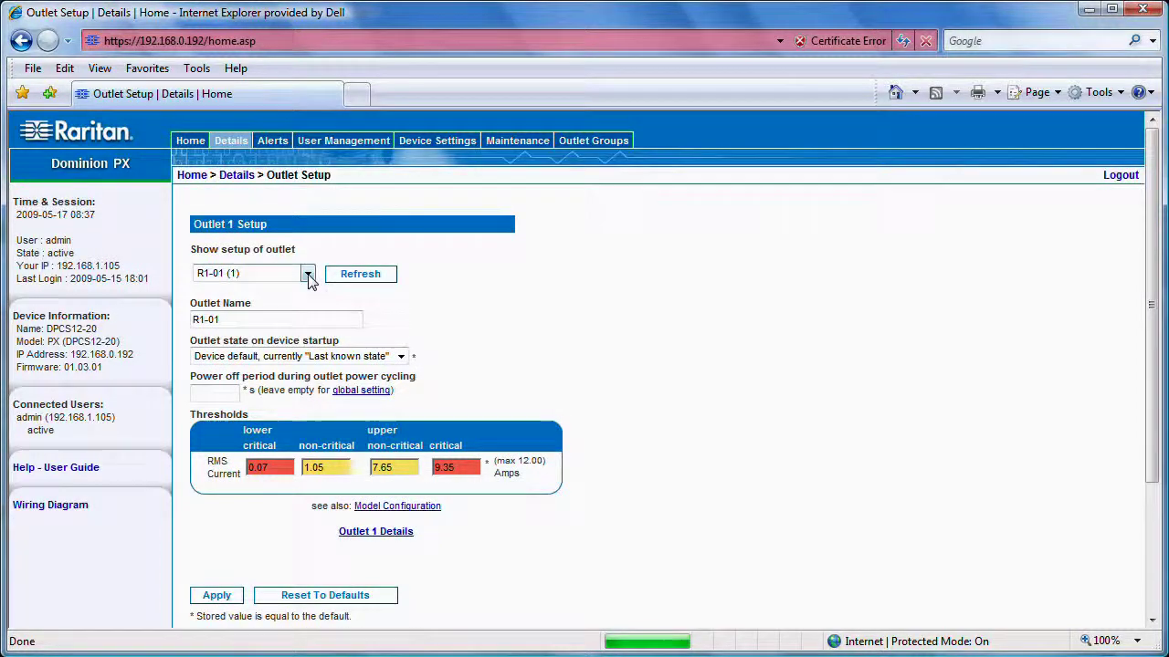
pyautogui.click(308, 274)
pyautogui.click(290, 305)
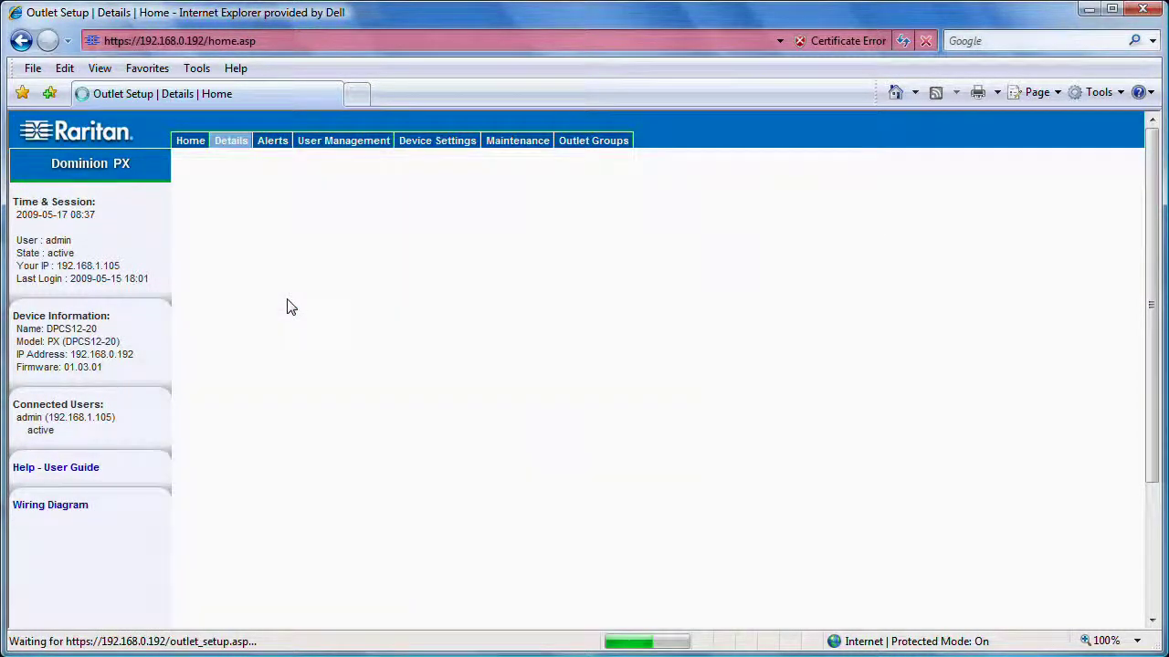
pyautogui.click(271, 319)
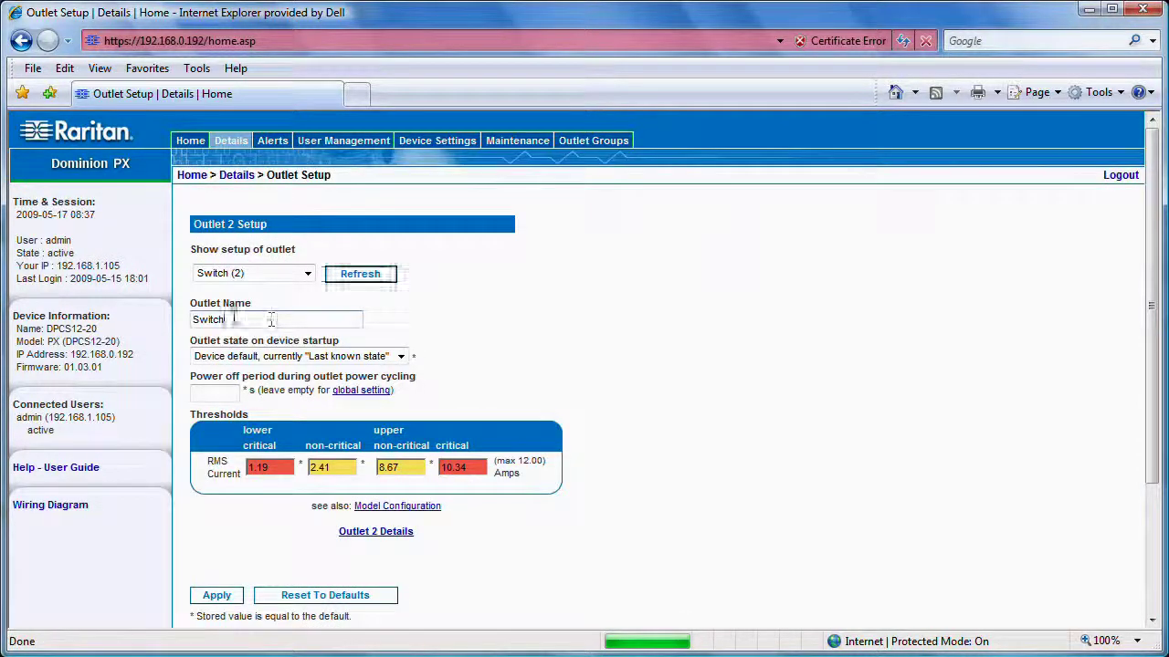
pyautogui.moveTo(272, 320); pyautogui.dragTo(183, 319)
pyautogui.write('R')
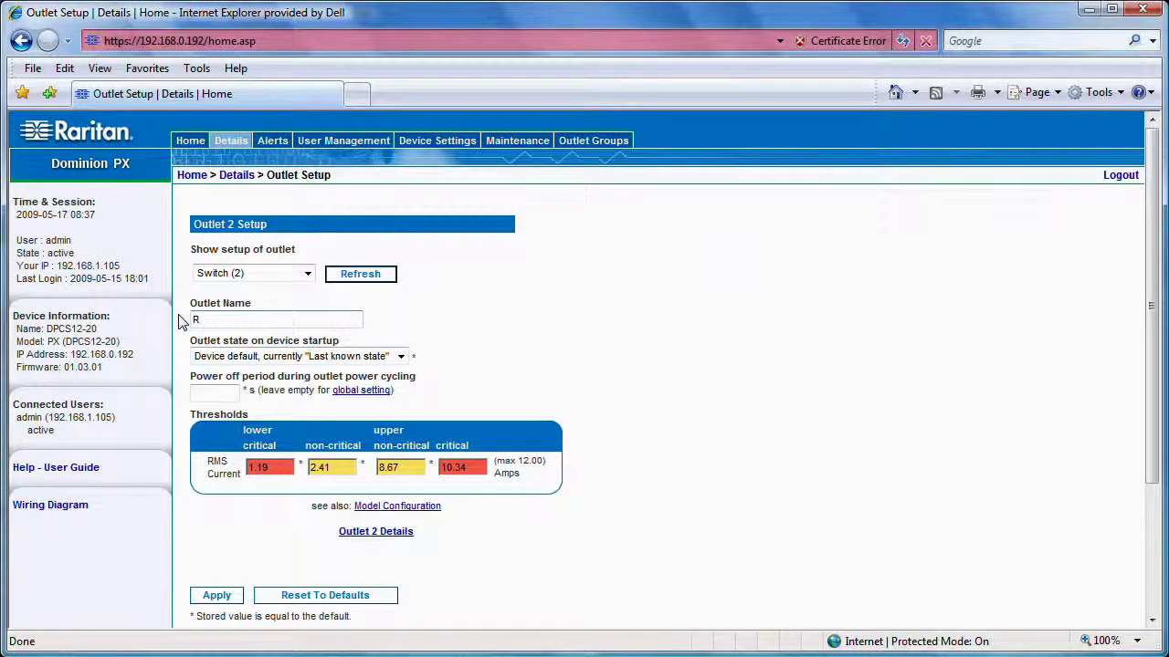
pyautogui.write('1-02')
pyautogui.click(216, 598)
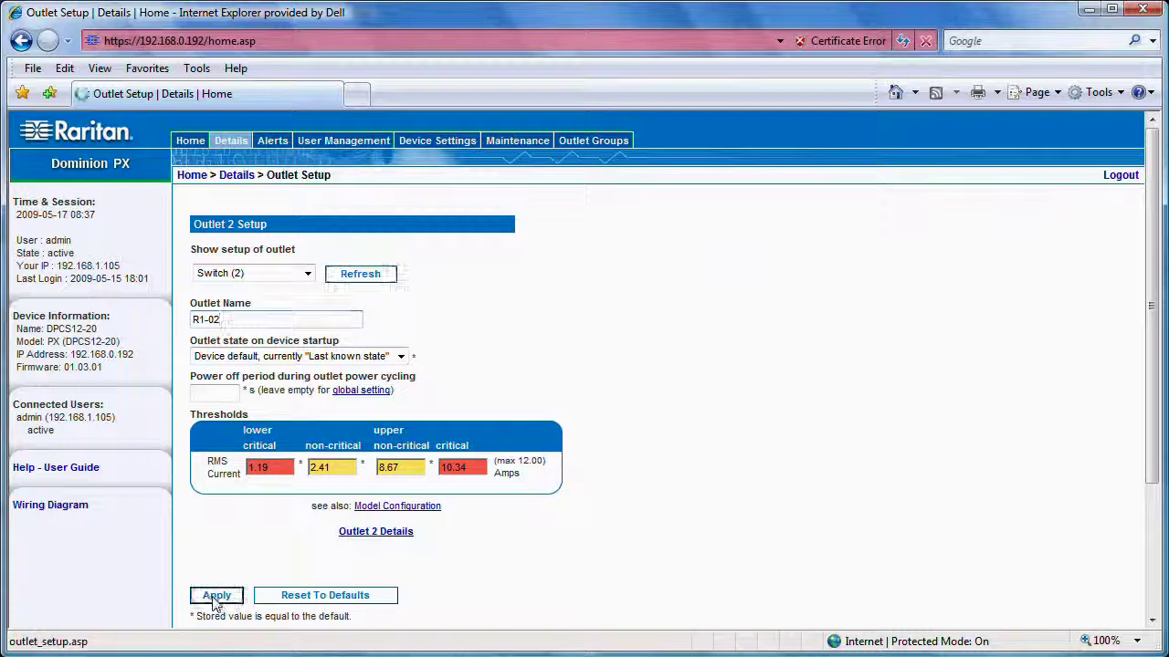
pyautogui.click(307, 315)
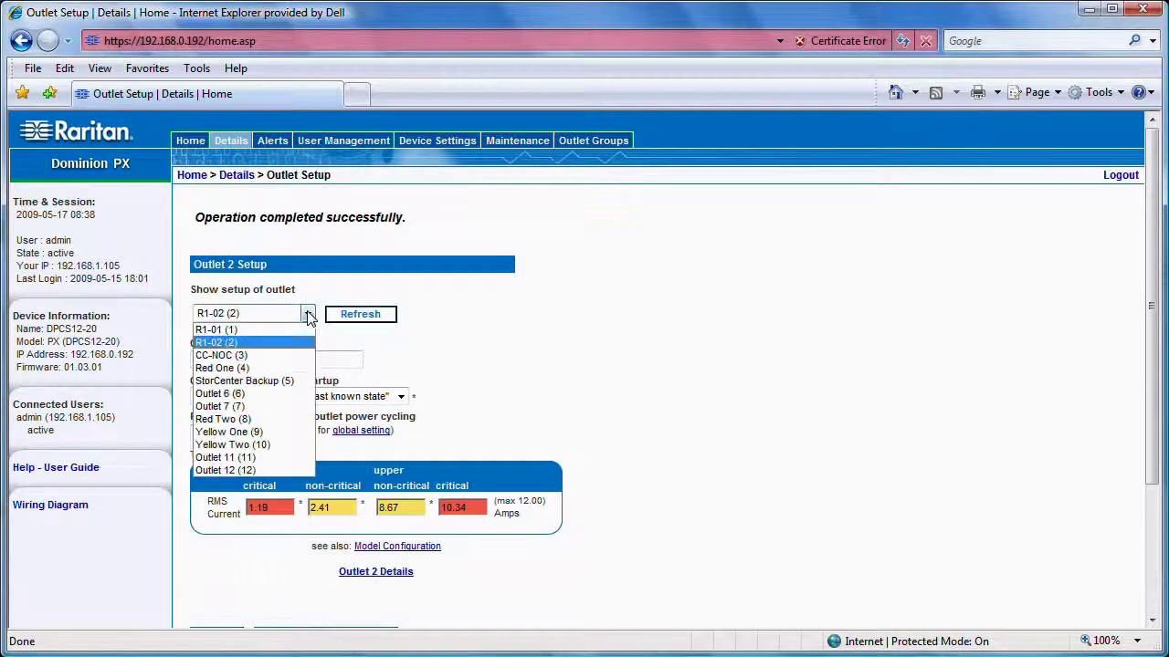
pyautogui.click(281, 356)
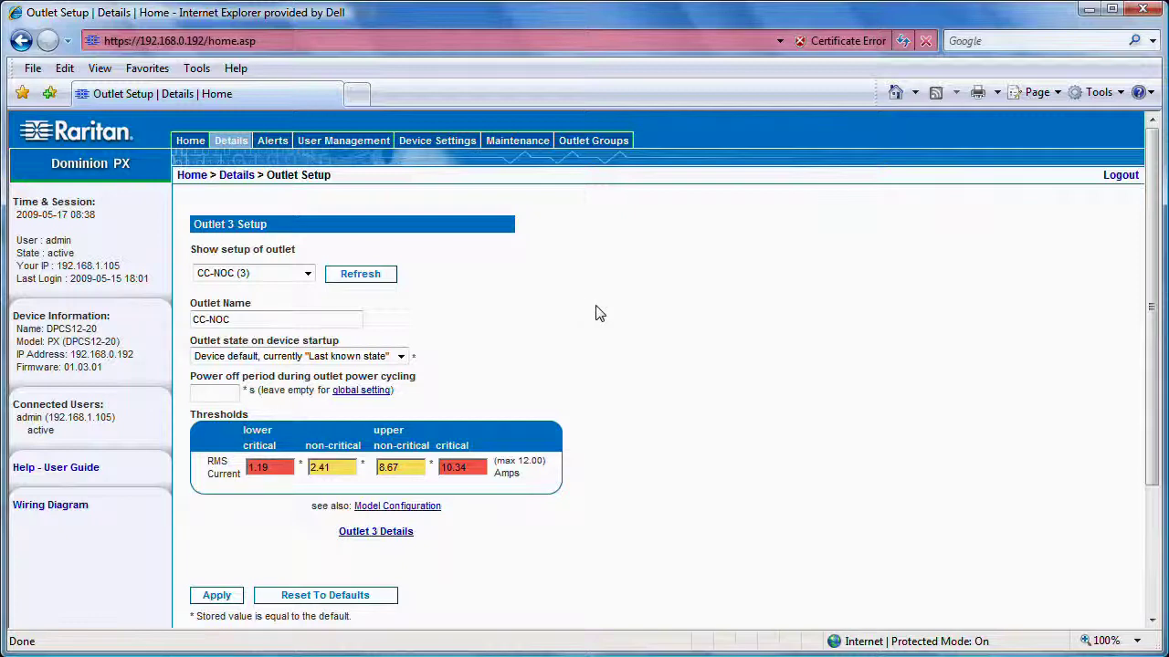
# - Switch to Power IQ and export the current PDU outlet names as a CSV file, opening outletnames.csv in Excel
pyautogui.moveTo(311, 656)
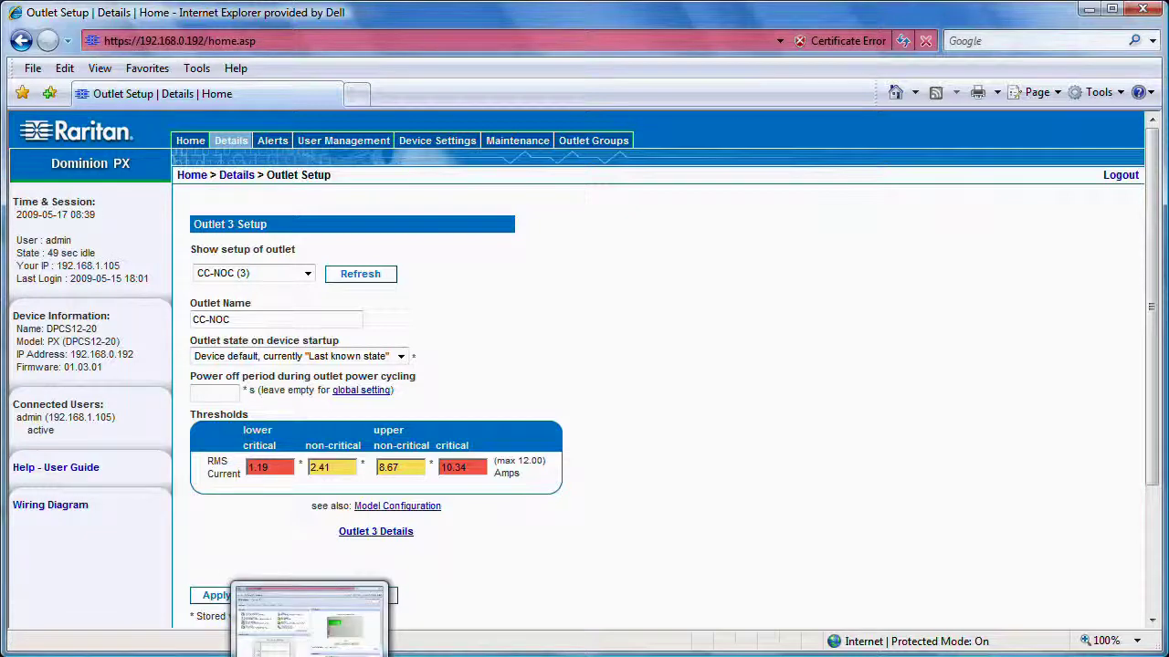
pyautogui.click(311, 620)
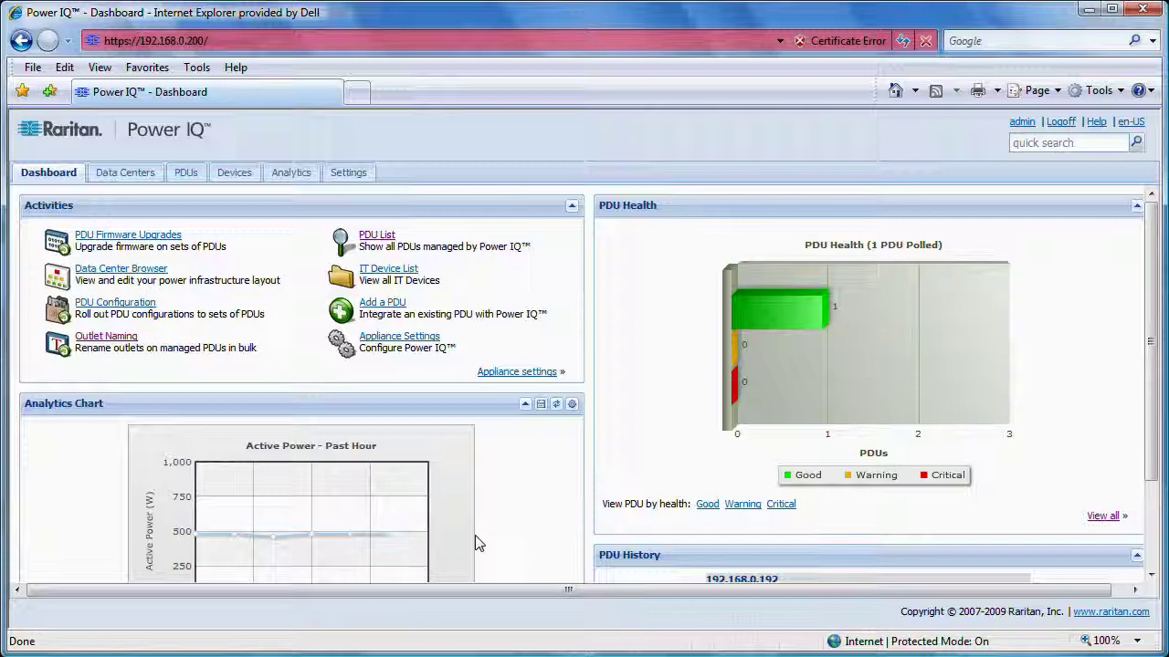
pyautogui.click(190, 177)
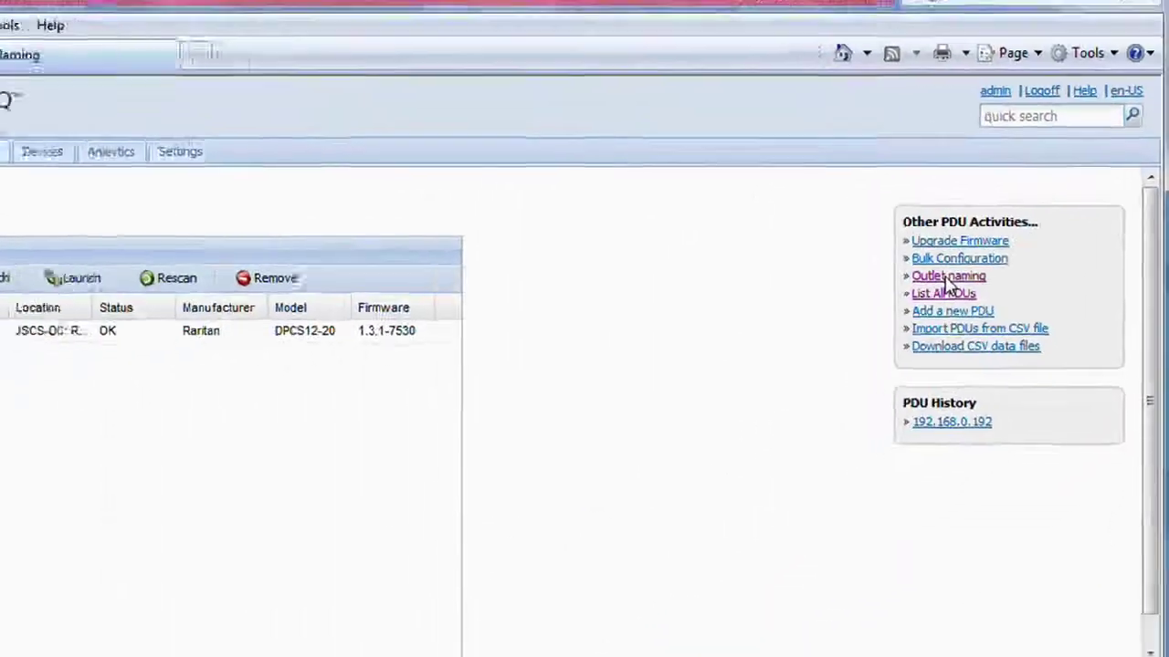
pyautogui.click(947, 277)
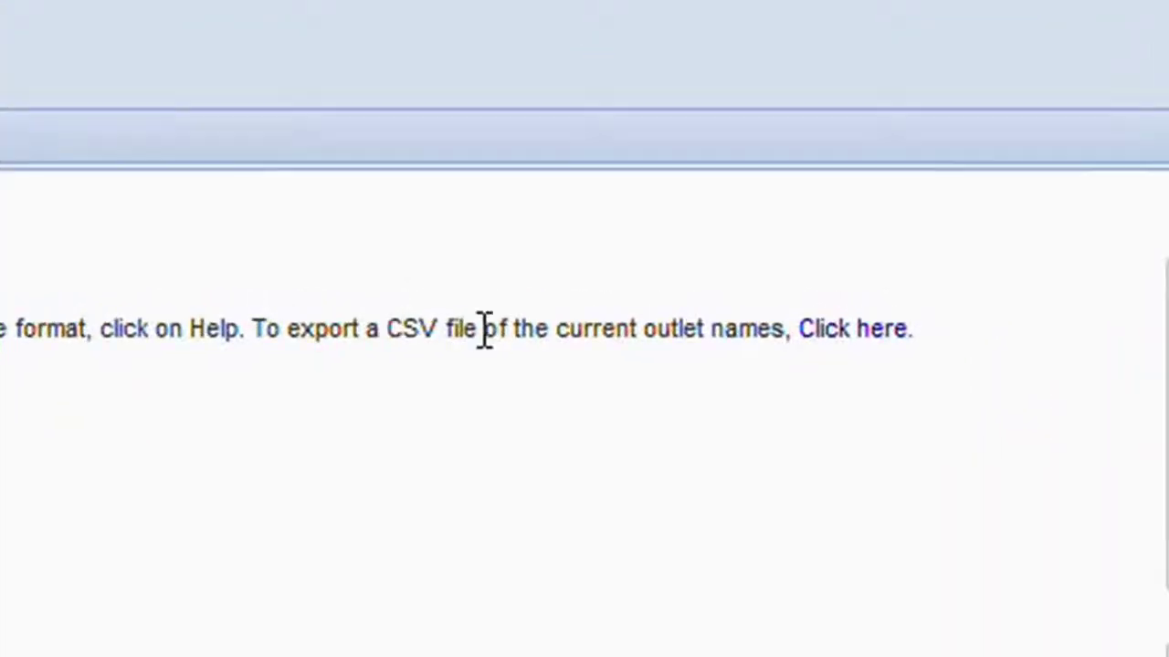
pyautogui.click(861, 335)
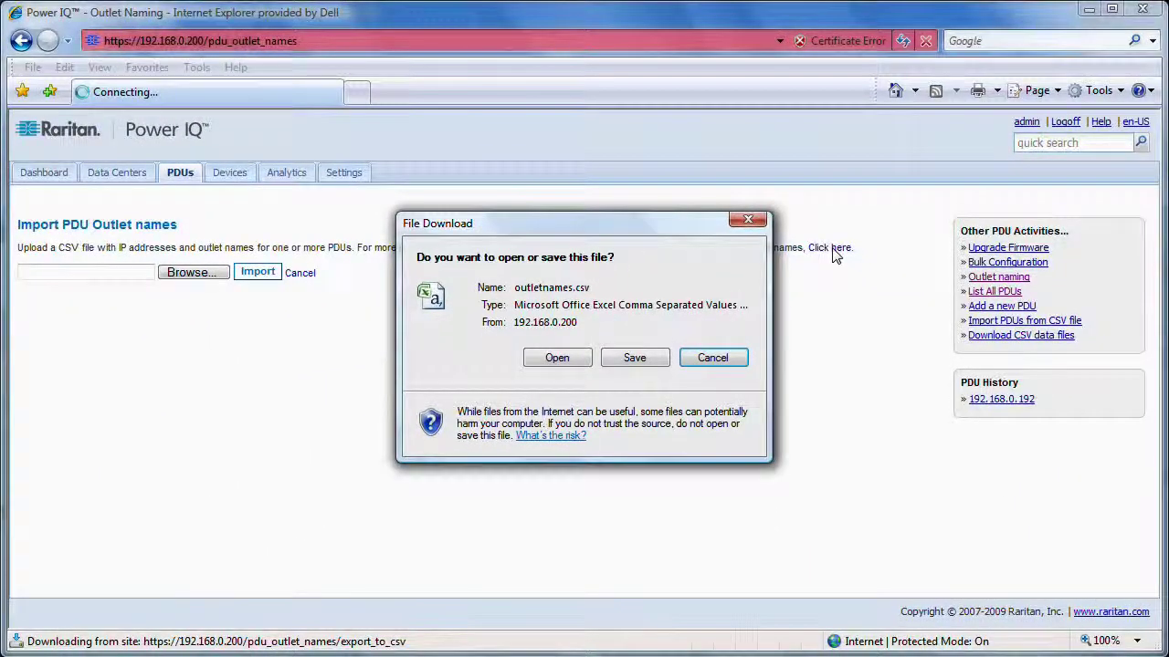
pyautogui.click(559, 358)
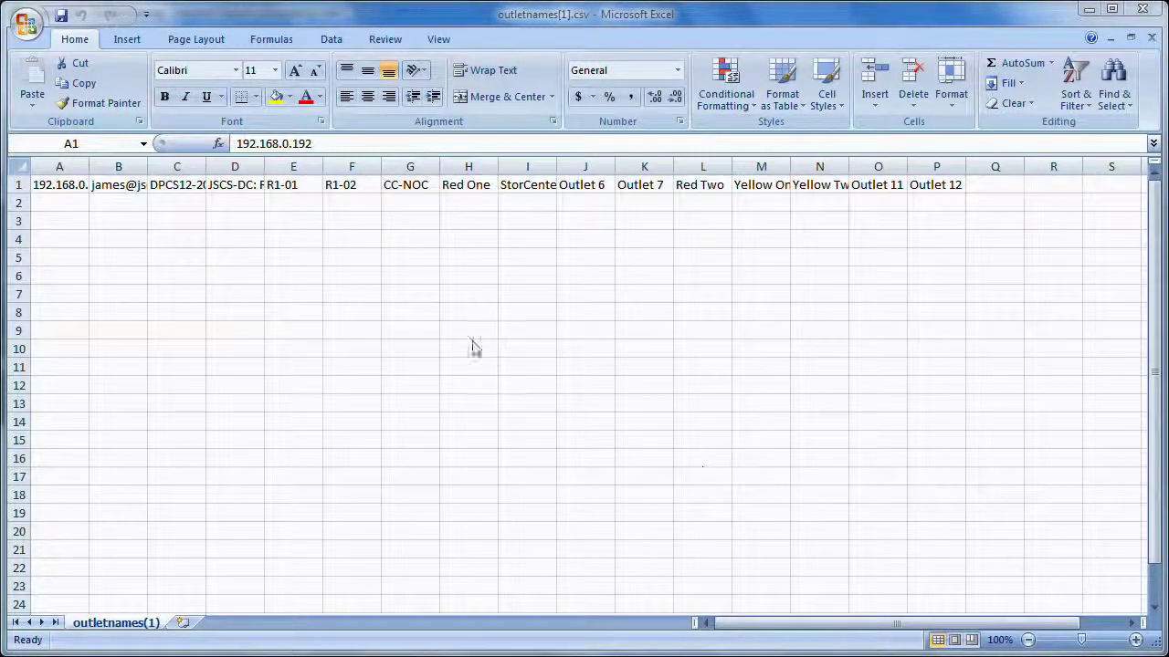
# - Fit the width of all columns in the outlet names sheet to their contents
pyautogui.click(18, 164)
pyautogui.doubleClick(89, 165)
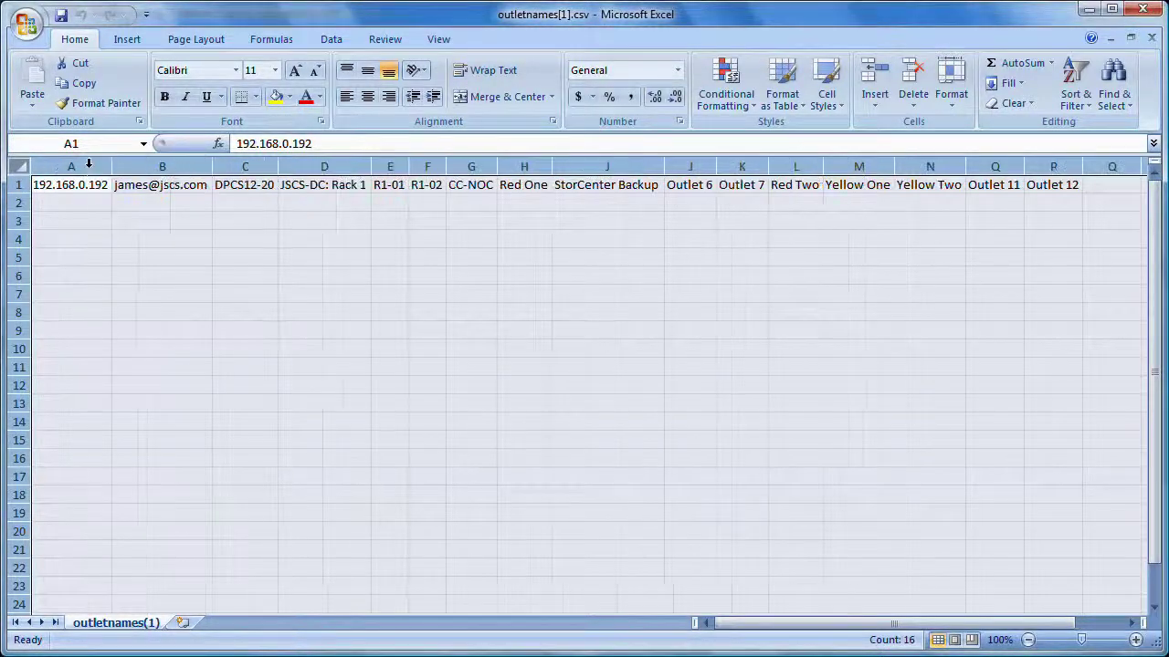
pyautogui.click(91, 220)
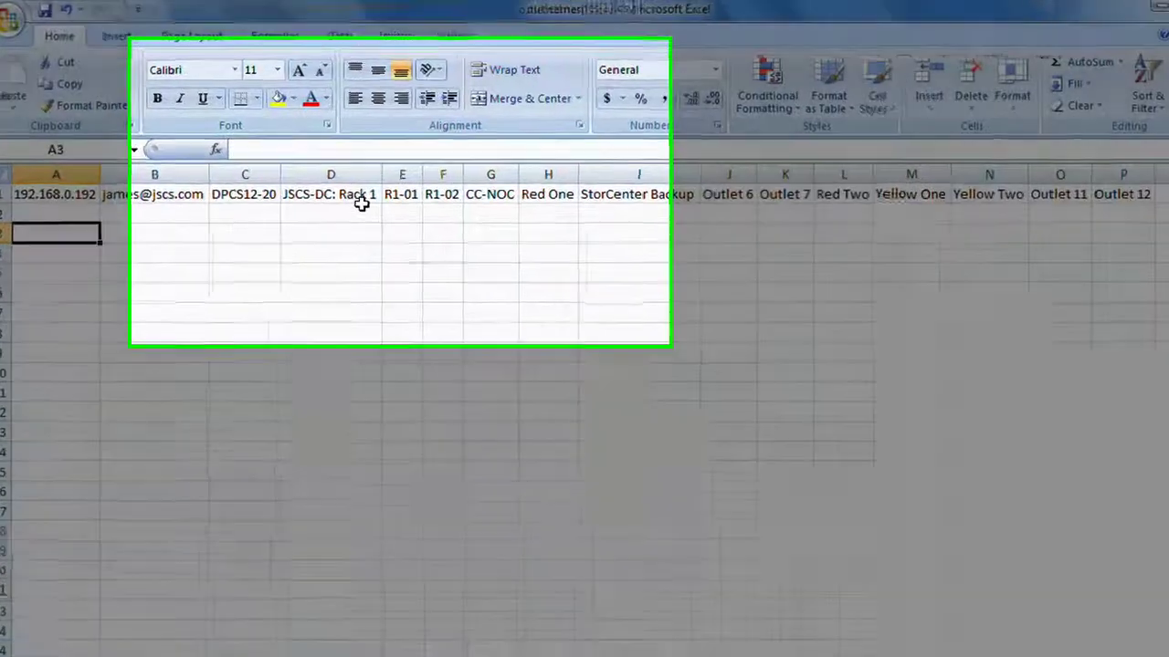
# - Replace the PDU location in cell D1 with R1
pyautogui.click(361, 202)
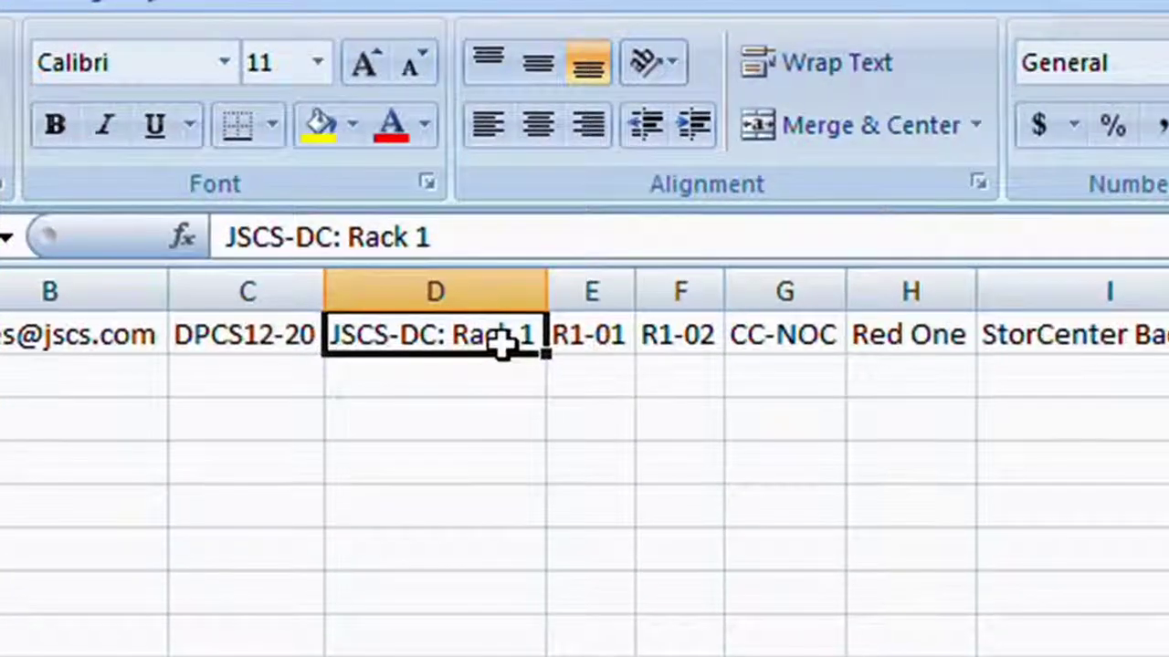
pyautogui.write('R1')
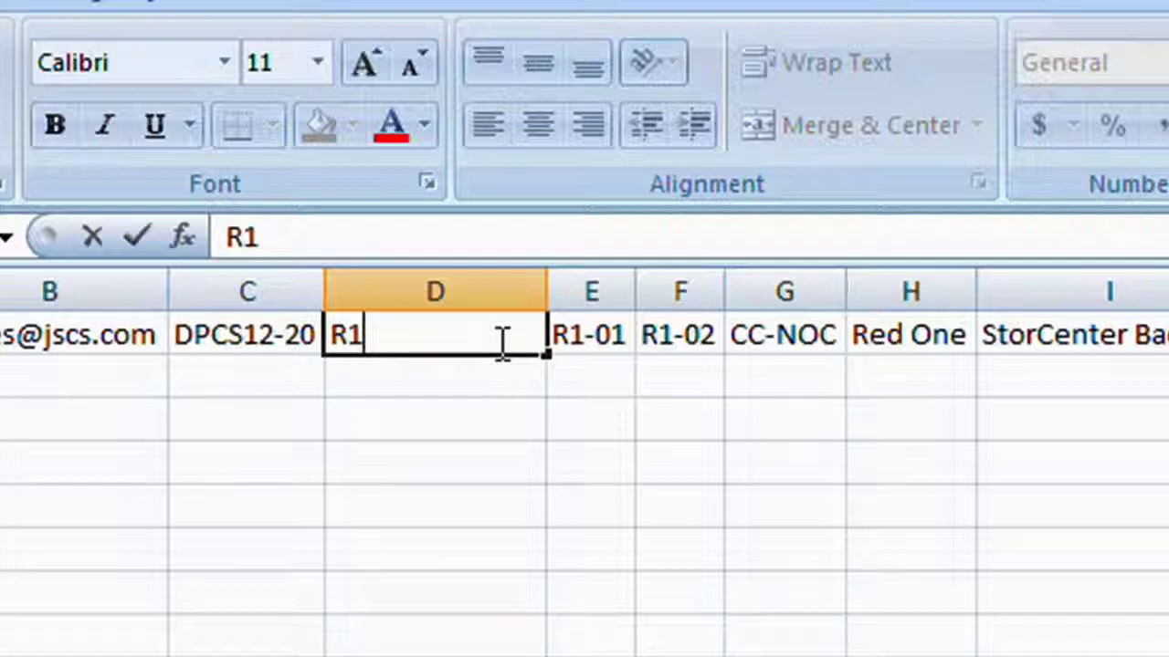
pyautogui.press('Return')
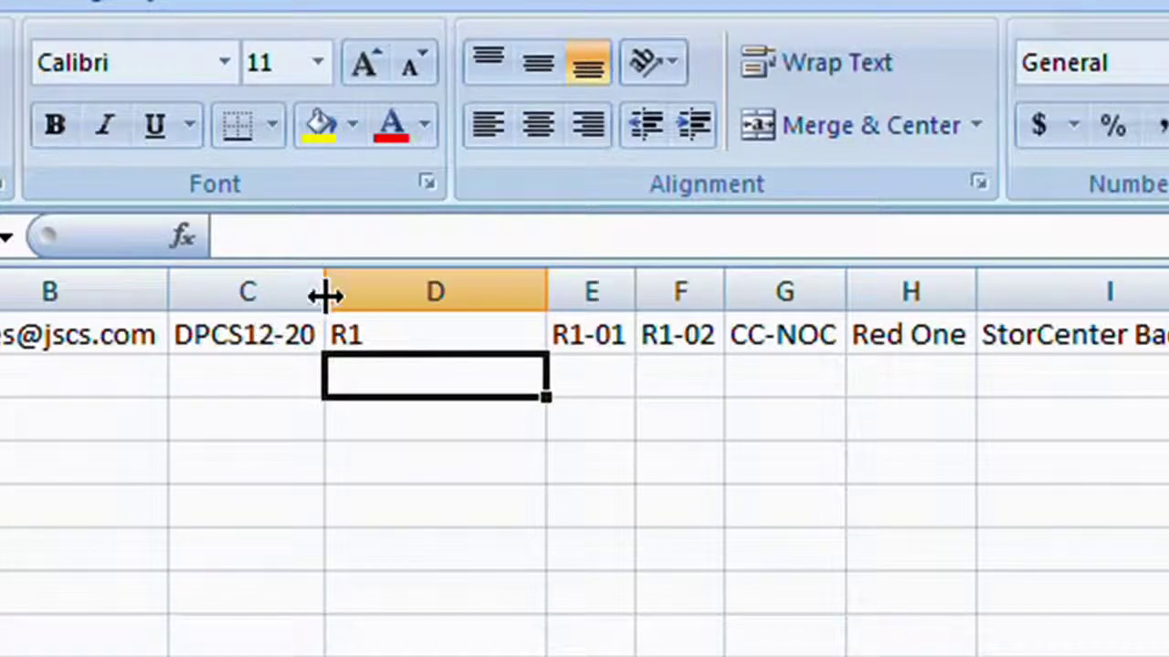
# - Widen column C slightly and change the PDU name in cell C1 to DPCS12-20-01
pyautogui.moveTo(326, 294); pyautogui.dragTo(354, 307)
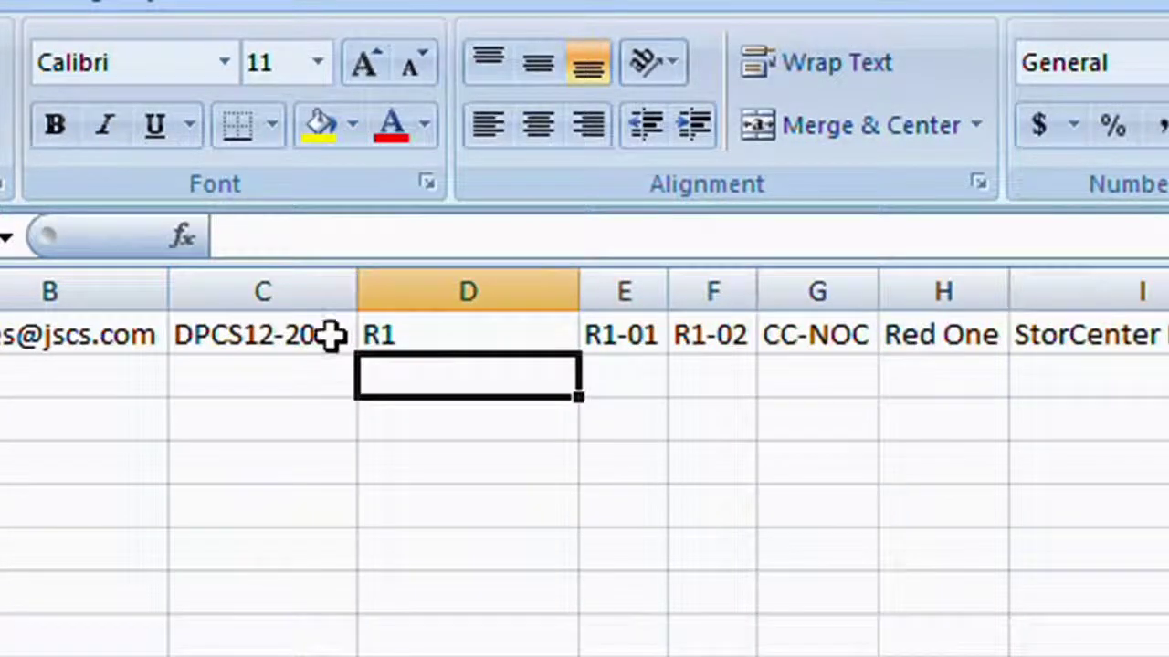
pyautogui.doubleClick(331, 334)
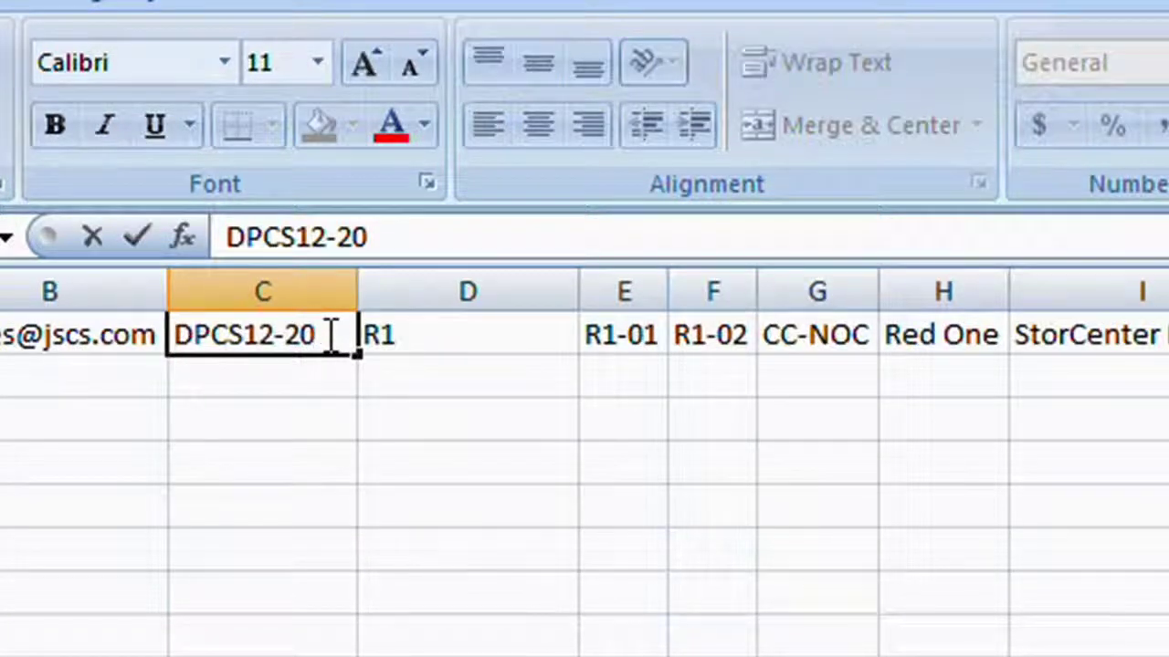
pyautogui.write('-01')
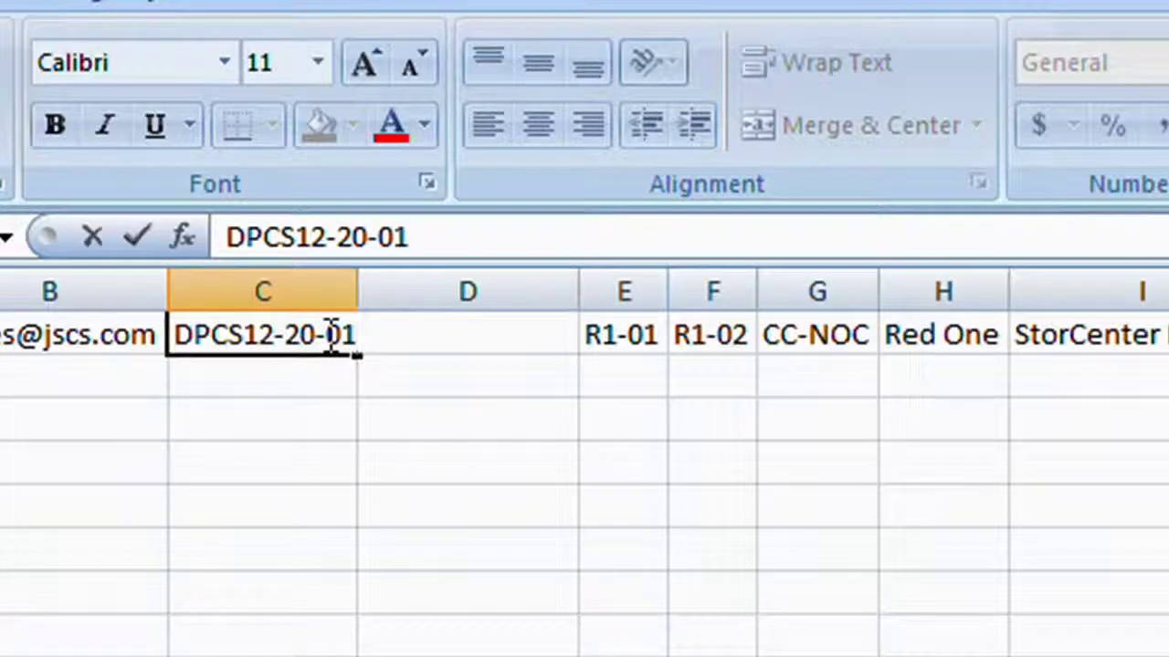
pyautogui.press('Return')
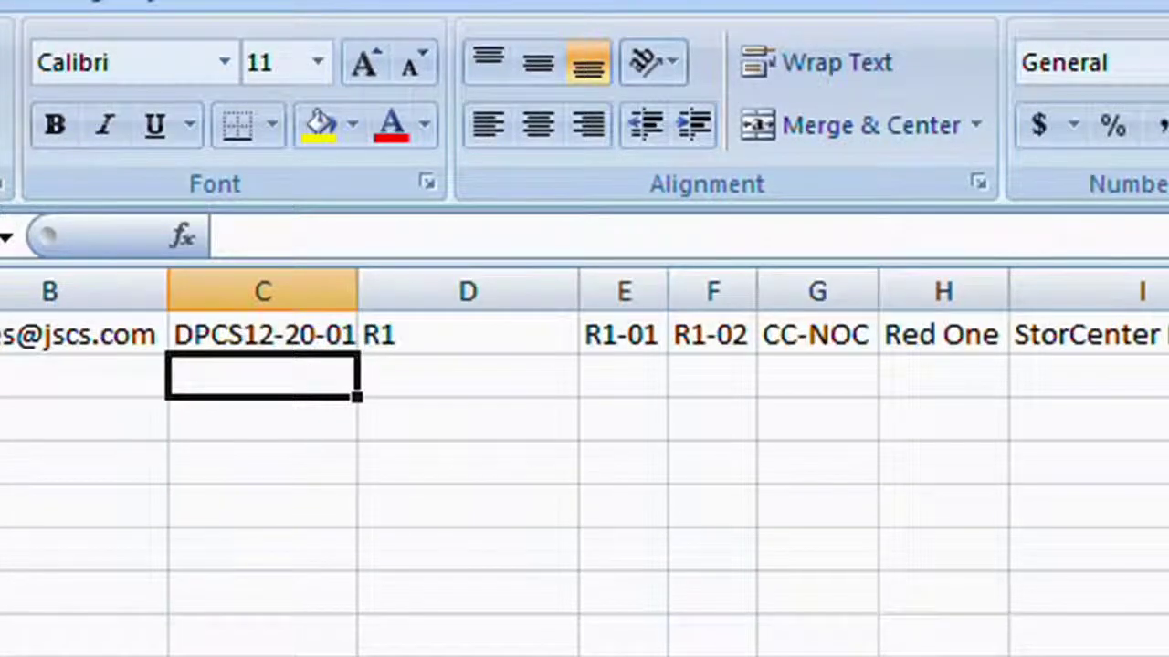
# - Format all cells of the sheet with the Text number category
pyautogui.click(19, 167)
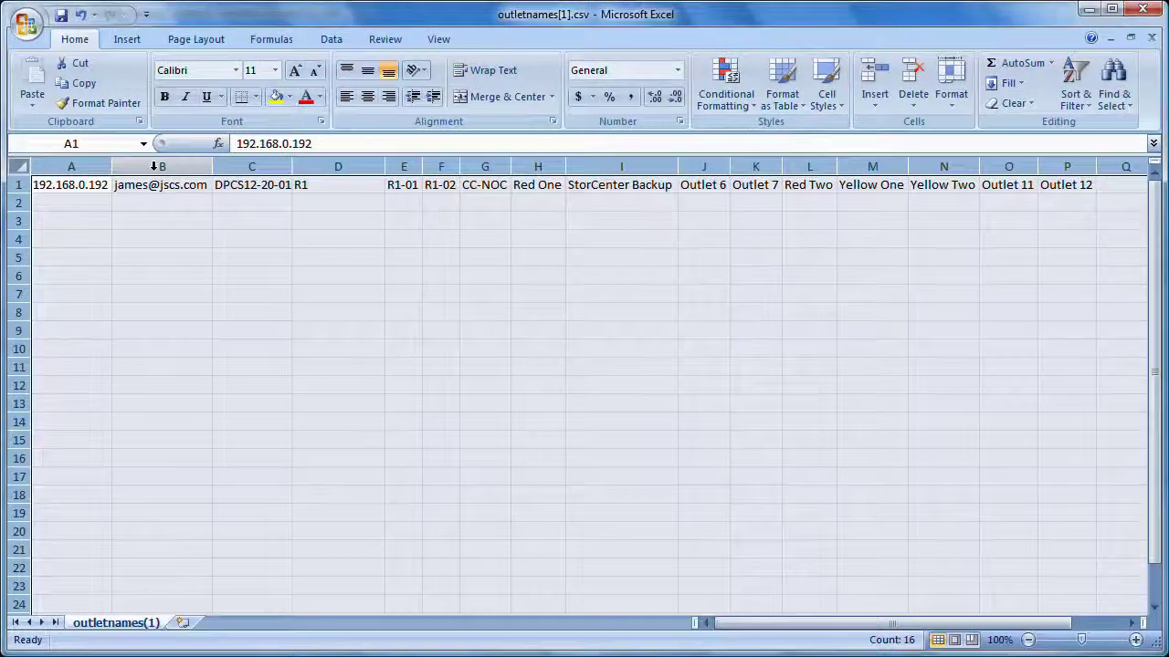
pyautogui.rightClick(153, 166)
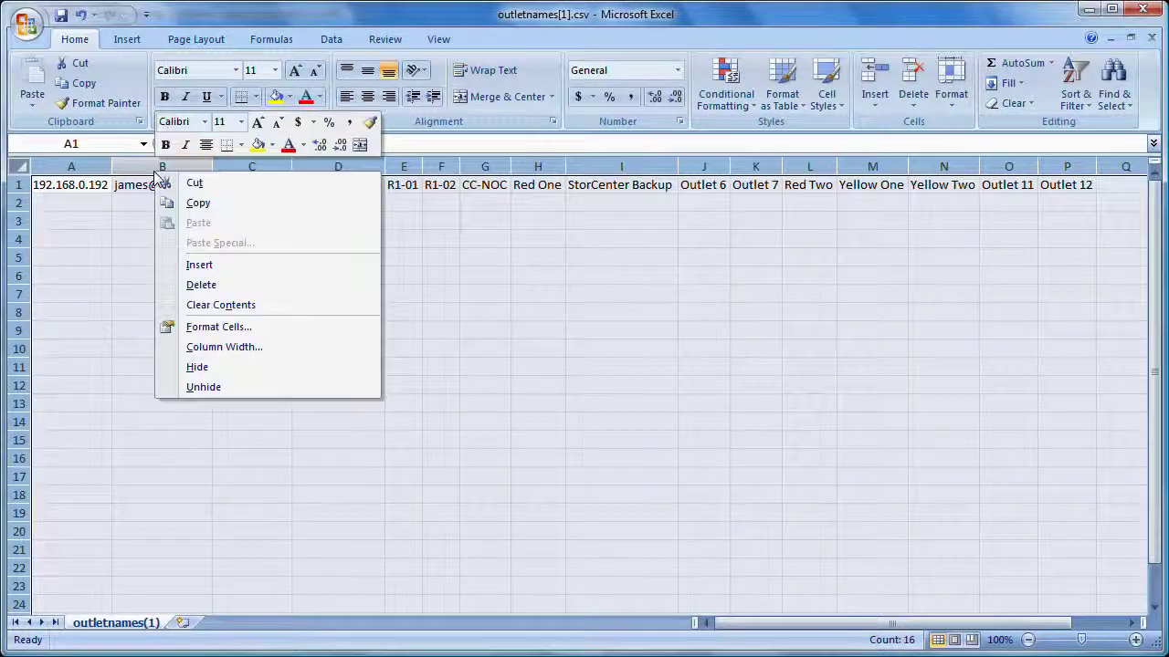
pyautogui.click(215, 327)
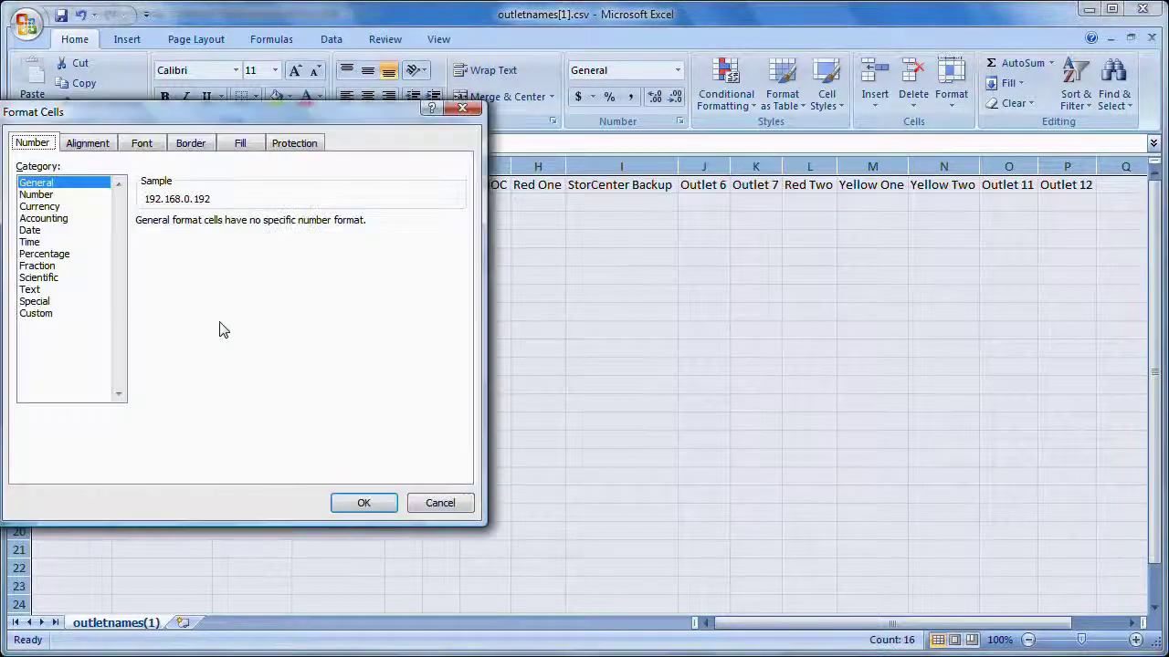
pyautogui.click(34, 289)
pyautogui.click(356, 505)
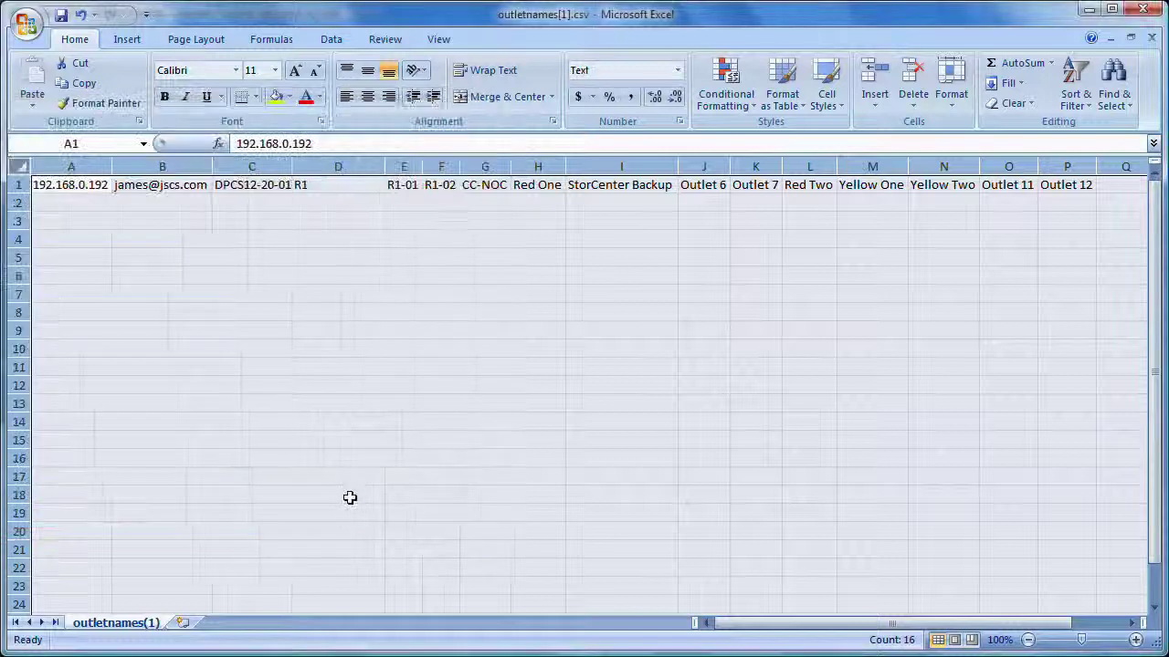
pyautogui.click(406, 345)
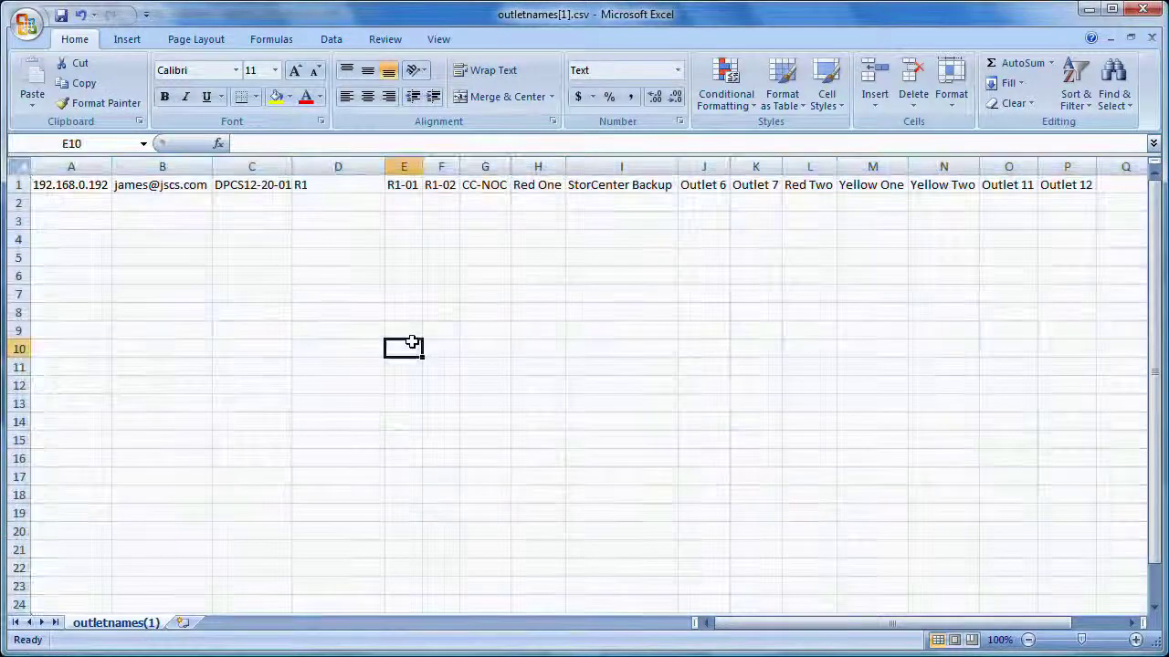
# - Insert a new column before the outlet name R1-01 in column E and enter 01 in cell E1
pyautogui.click(403, 167)
pyautogui.rightClick(404, 168)
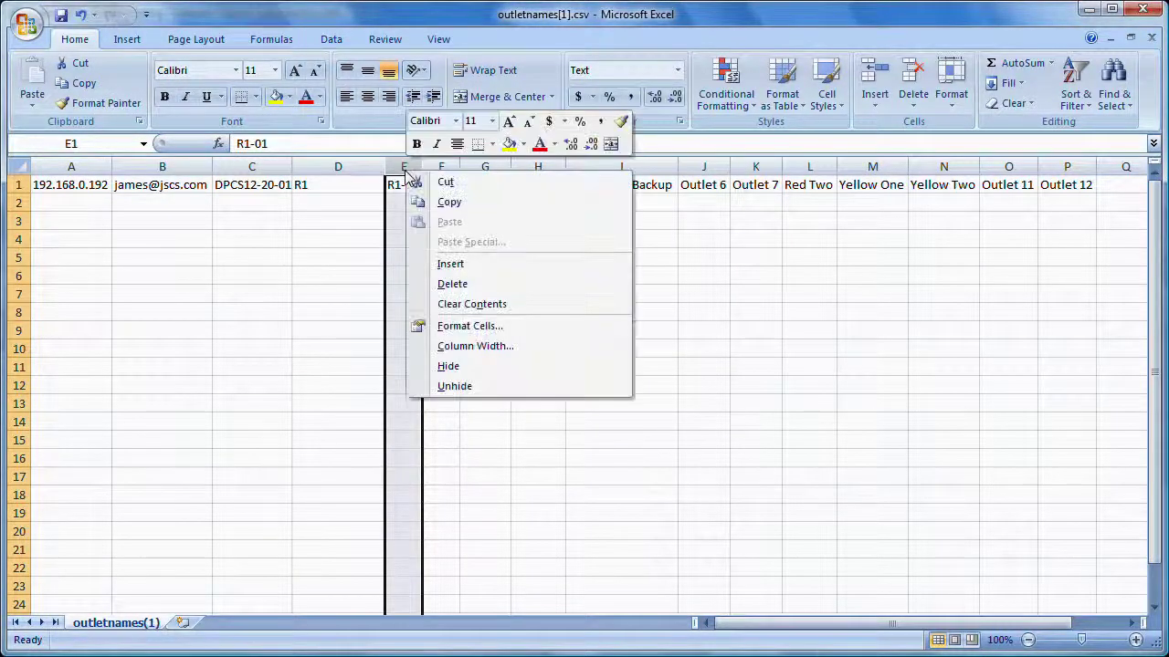
pyautogui.click(451, 265)
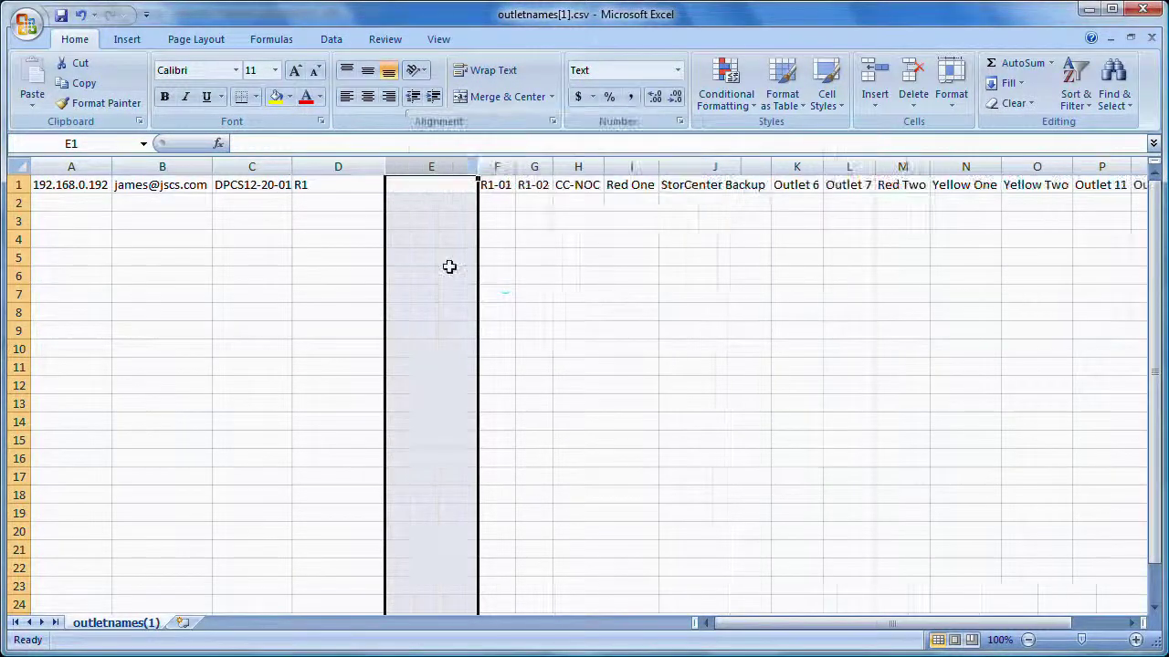
pyautogui.click(425, 185)
pyautogui.write('01')
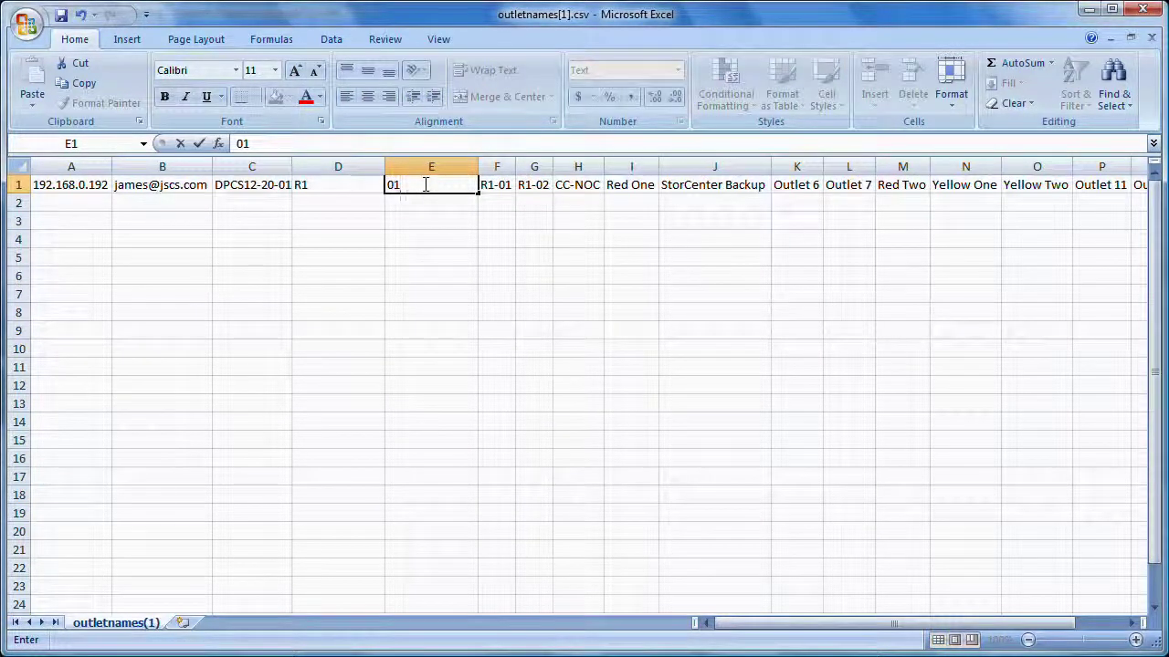
pyautogui.press('Return')
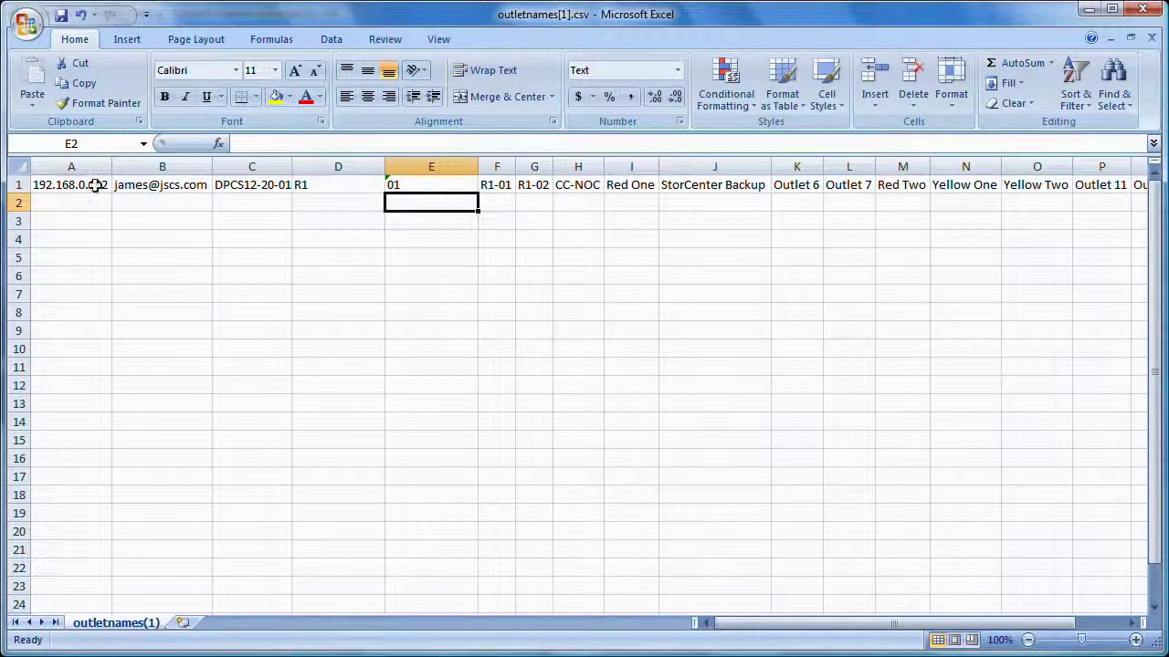
# - Fill cells A1:D1 down as a series through row 20 and fit column C's width to its contents
pyautogui.moveTo(95, 185); pyautogui.dragTo(394, 532)
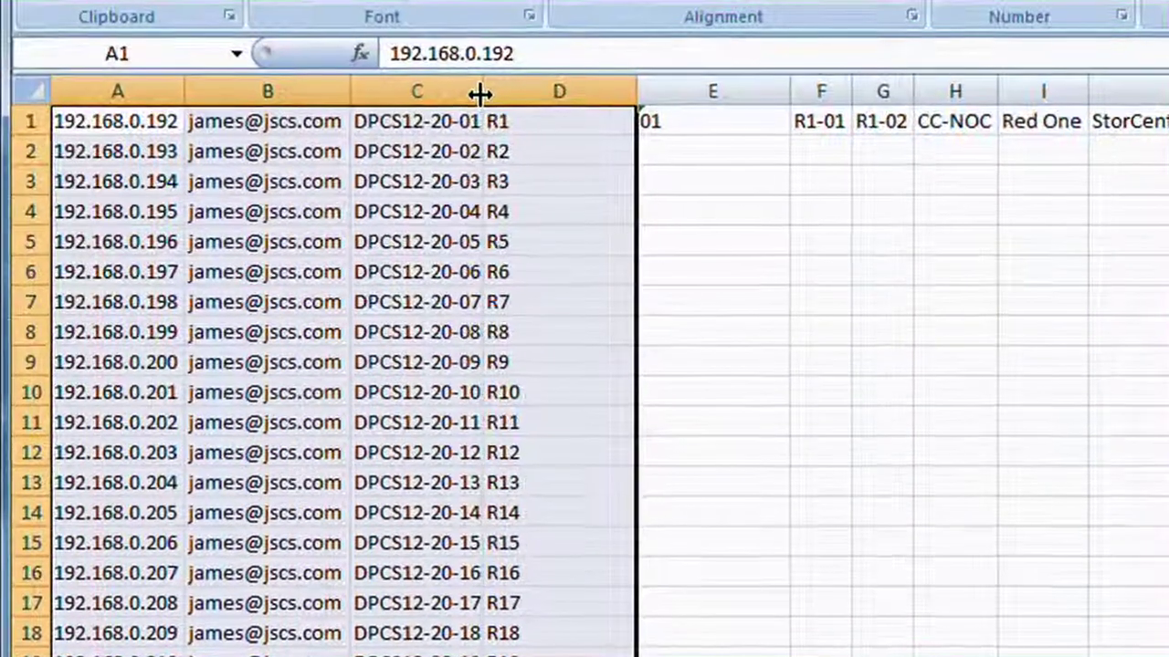
pyautogui.doubleClick(480, 94)
# - Copy the value 01 from cell E1 into cells E2 through E20
pyautogui.click(723, 127)
pyautogui.rightClick(728, 129)
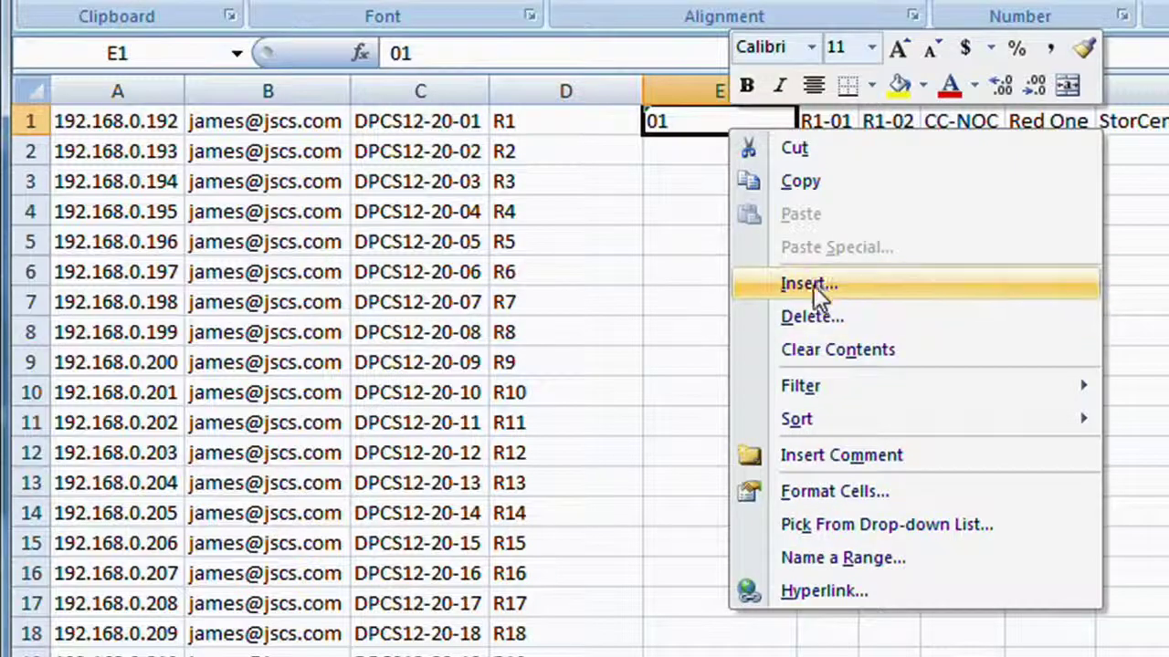
pyautogui.click(804, 183)
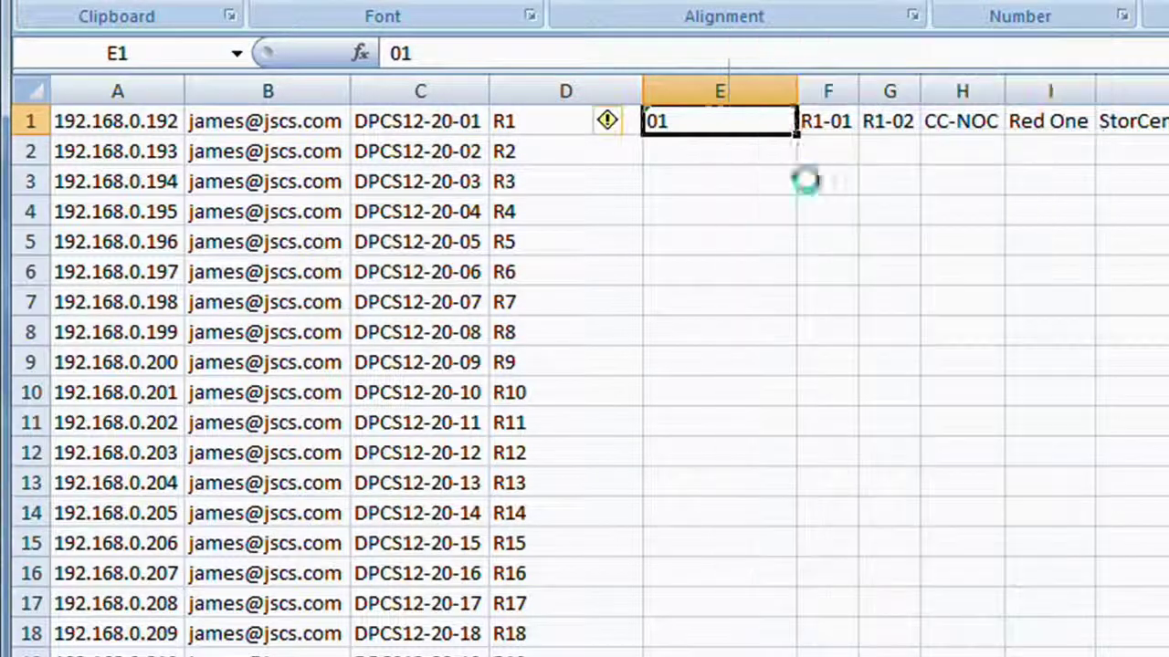
pyautogui.moveTo(772, 158); pyautogui.dragTo(767, 656)
pyautogui.rightClick(745, 194)
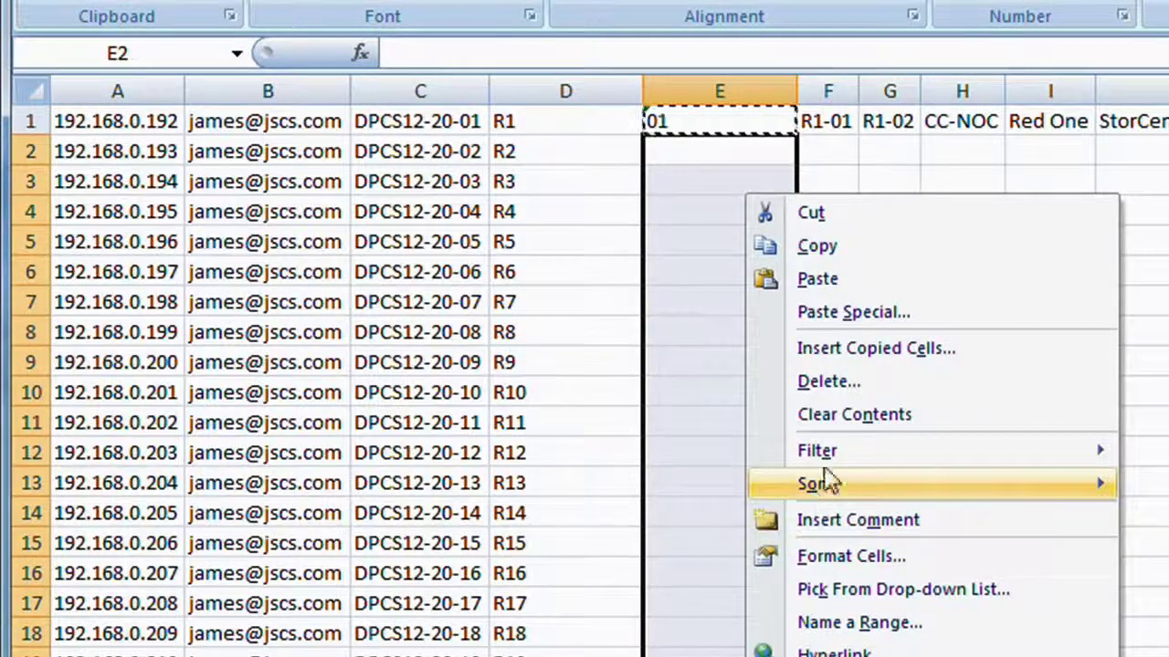
pyautogui.click(847, 280)
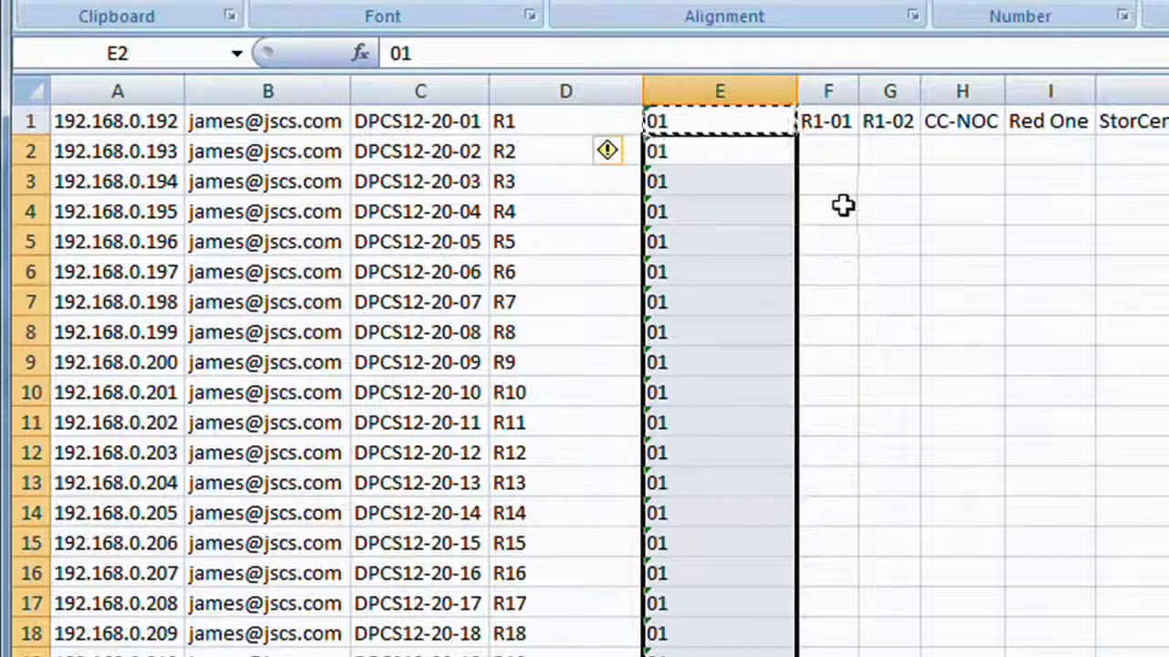
pyautogui.click(840, 159)
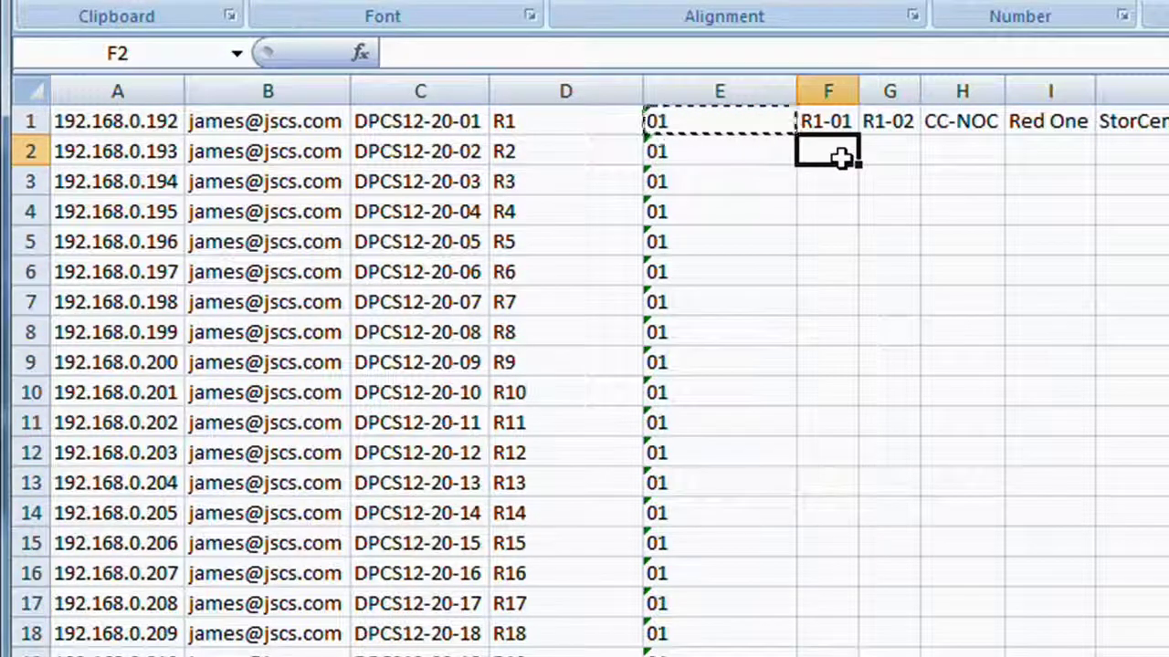
pyautogui.press('Escape')
# - Insert a new column at F and format it with the General number category
pyautogui.click(828, 89)
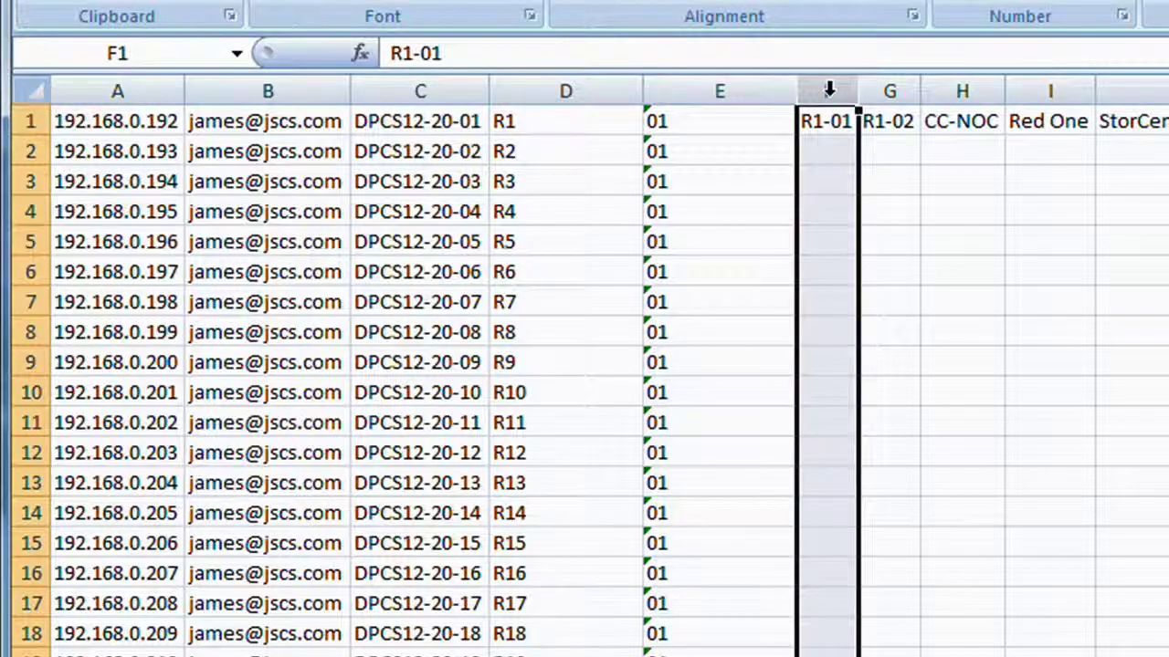
pyautogui.rightClick(828, 88)
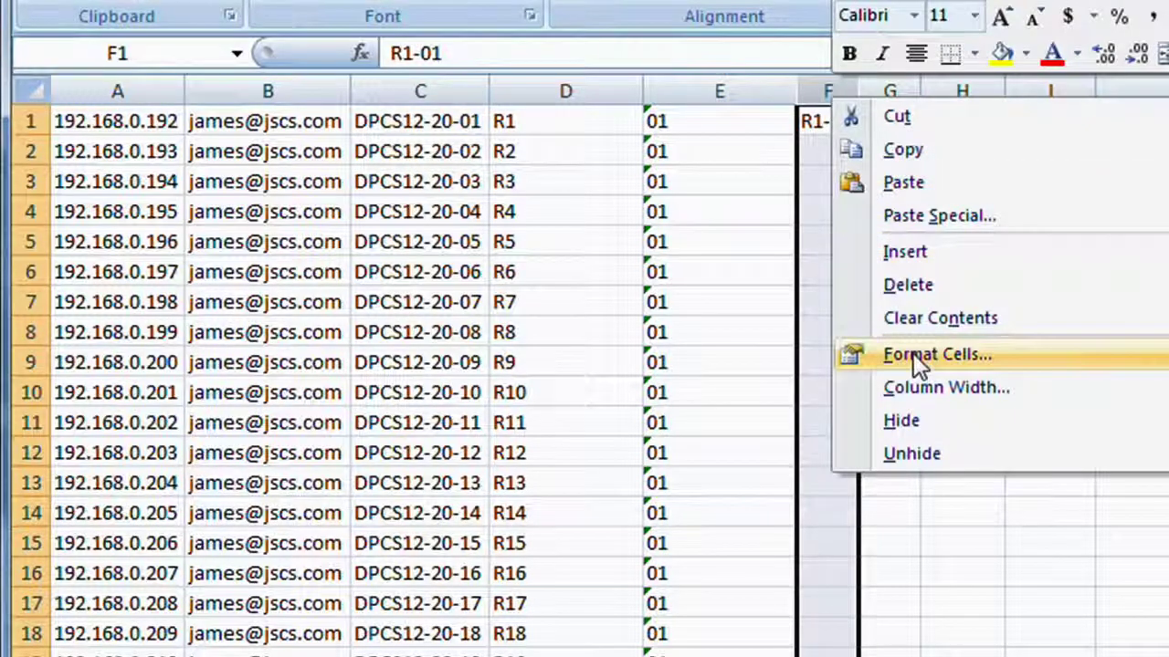
pyautogui.click(903, 252)
pyautogui.rightClick(889, 89)
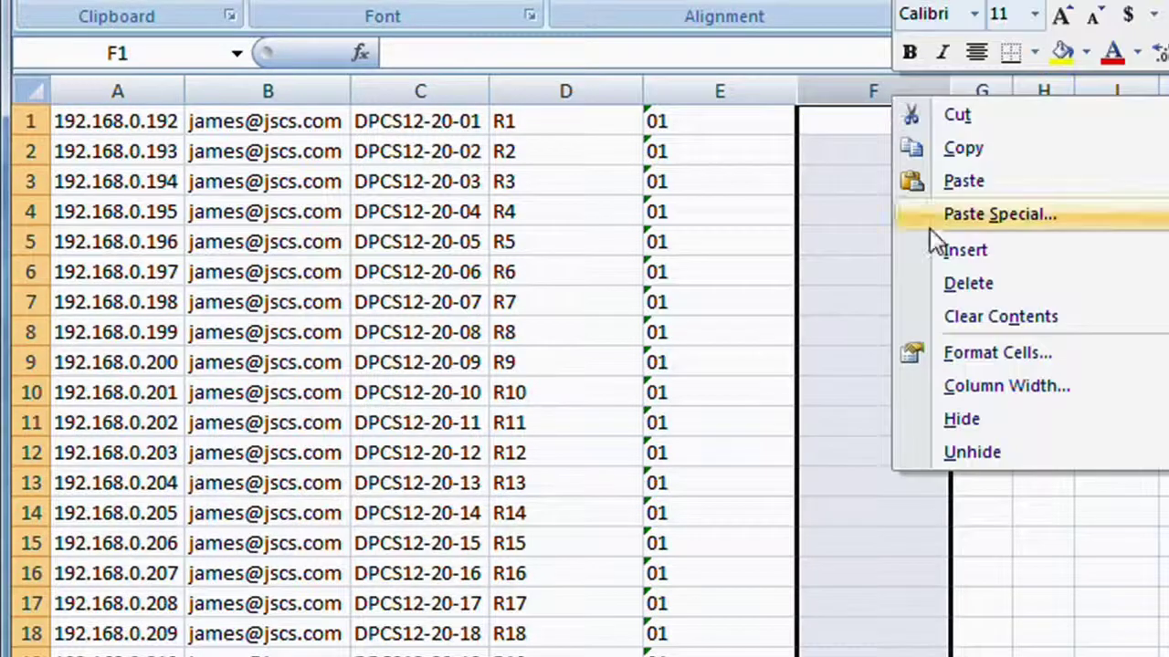
pyautogui.click(980, 354)
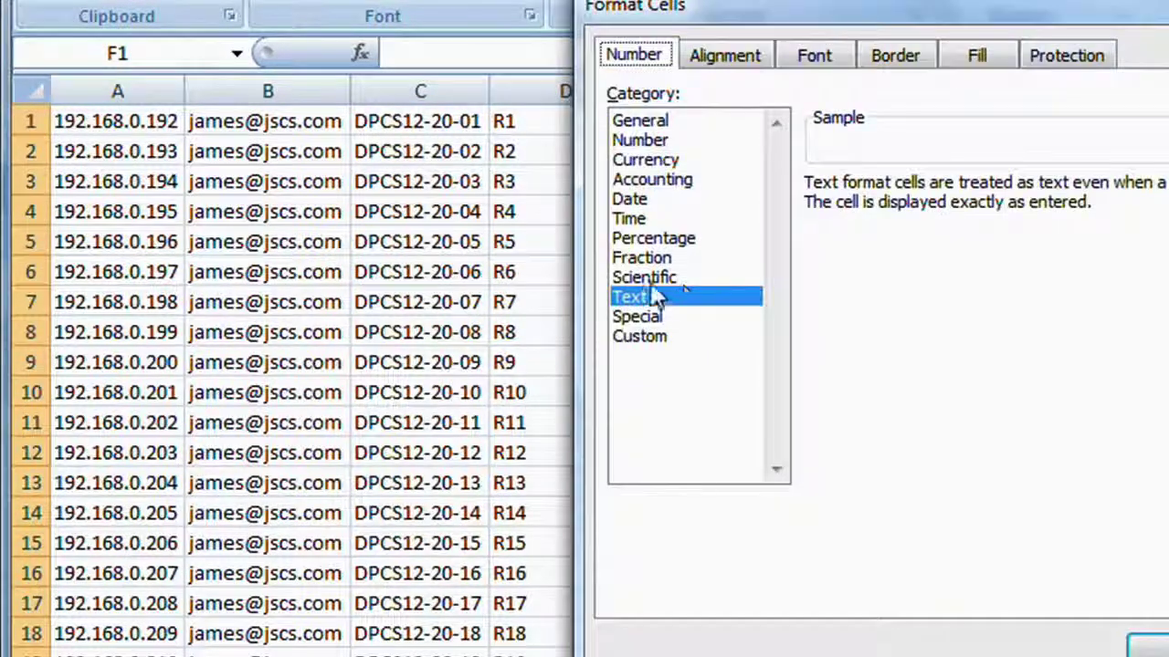
pyautogui.click(650, 124)
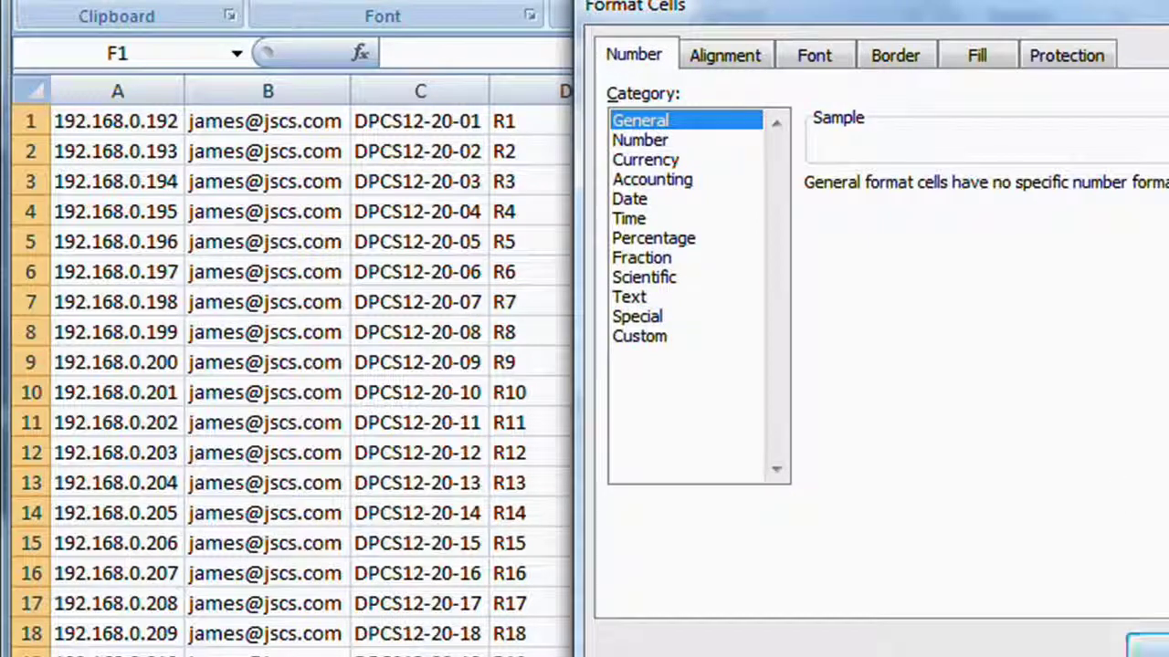
pyautogui.click(1147, 643)
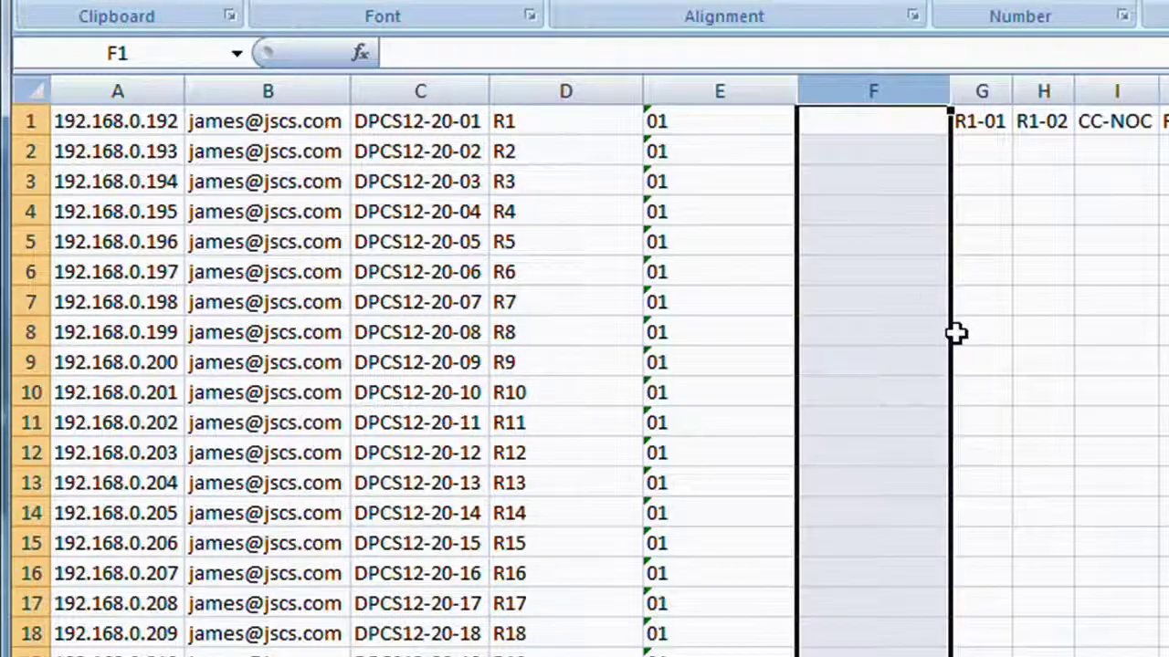
# - Enter the formula =CONCATENATE(D1&"-"&E1) in cell F1
pyautogui.click(896, 130)
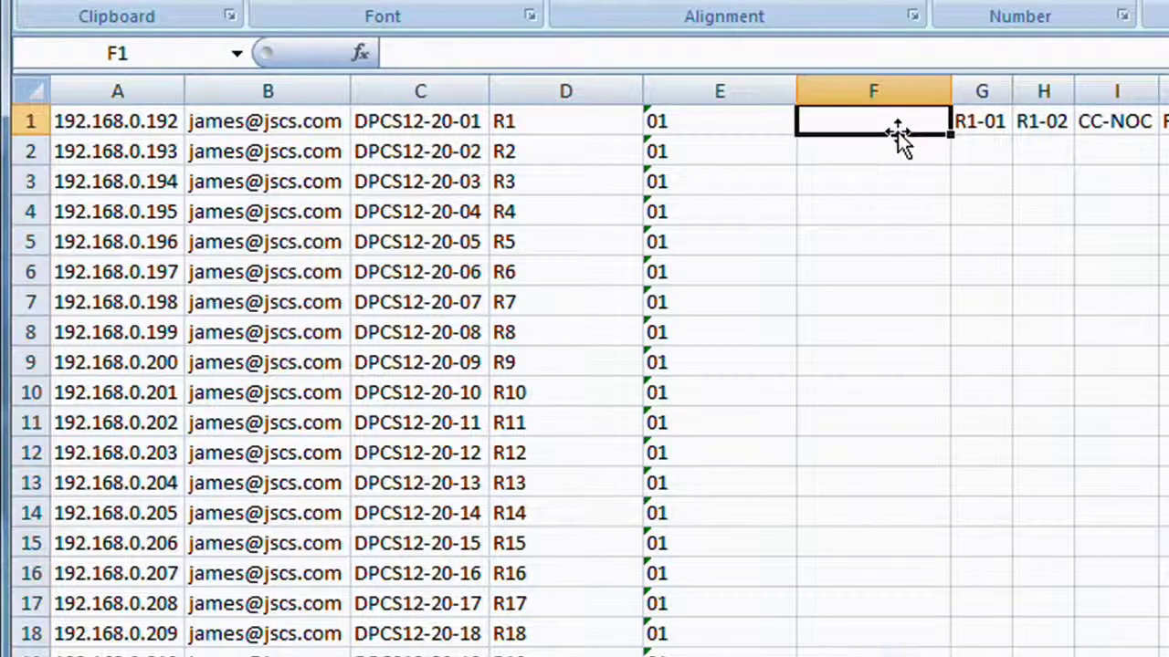
pyautogui.click(661, 53)
pyautogui.write('=')
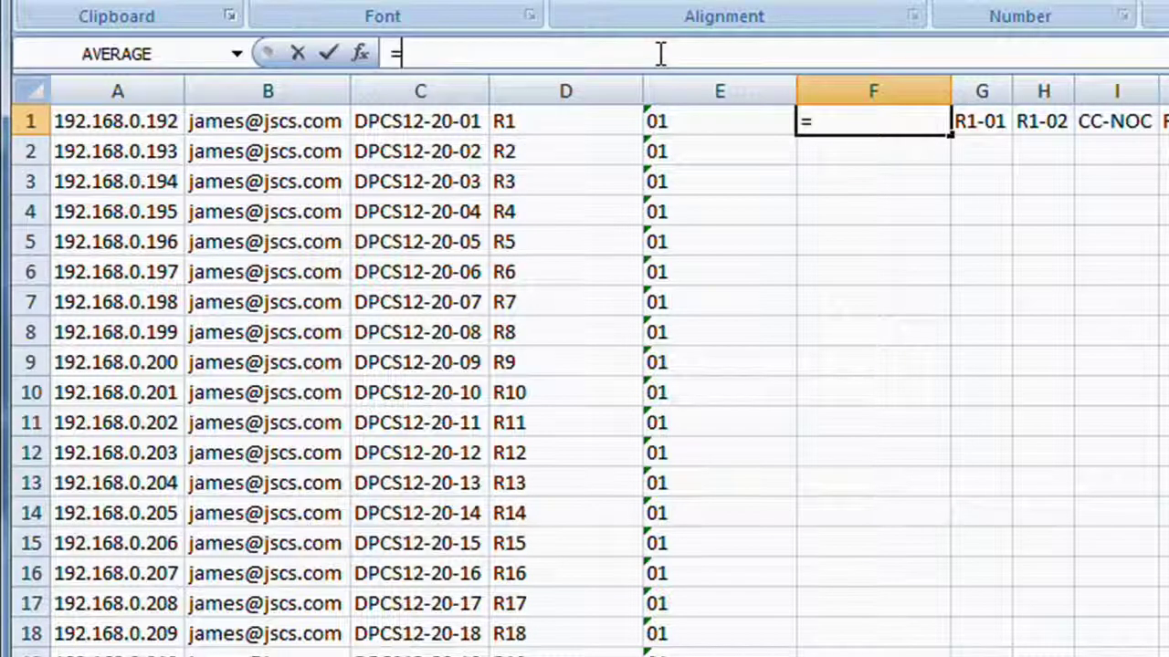
pyautogui.write('conc')
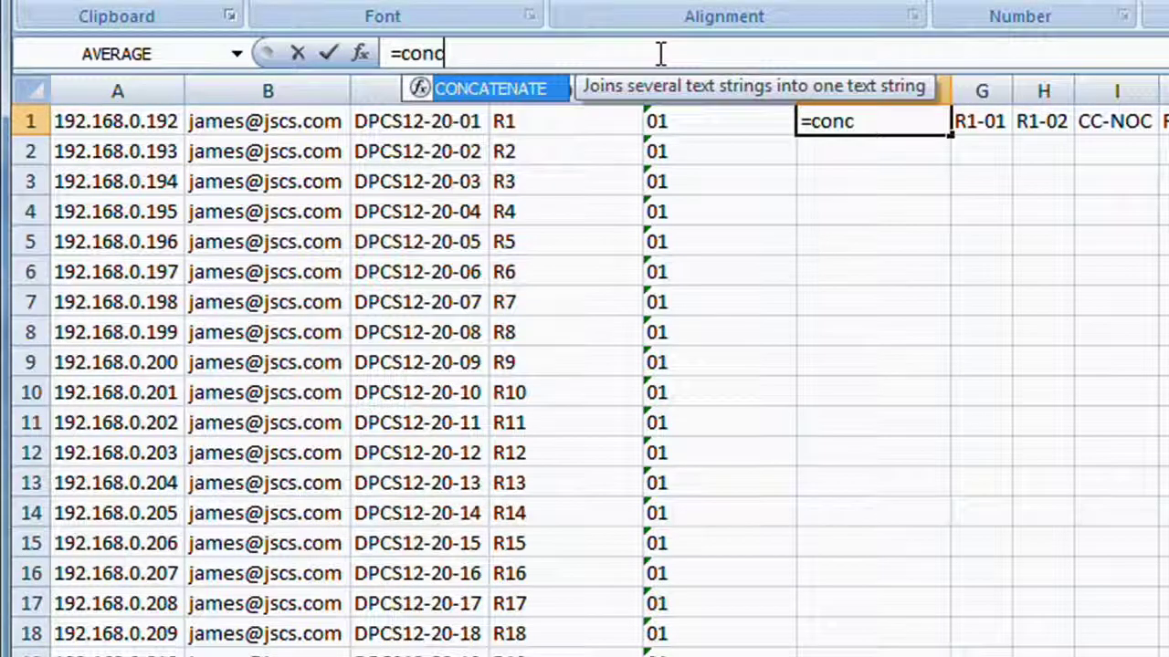
pyautogui.press('Tab')
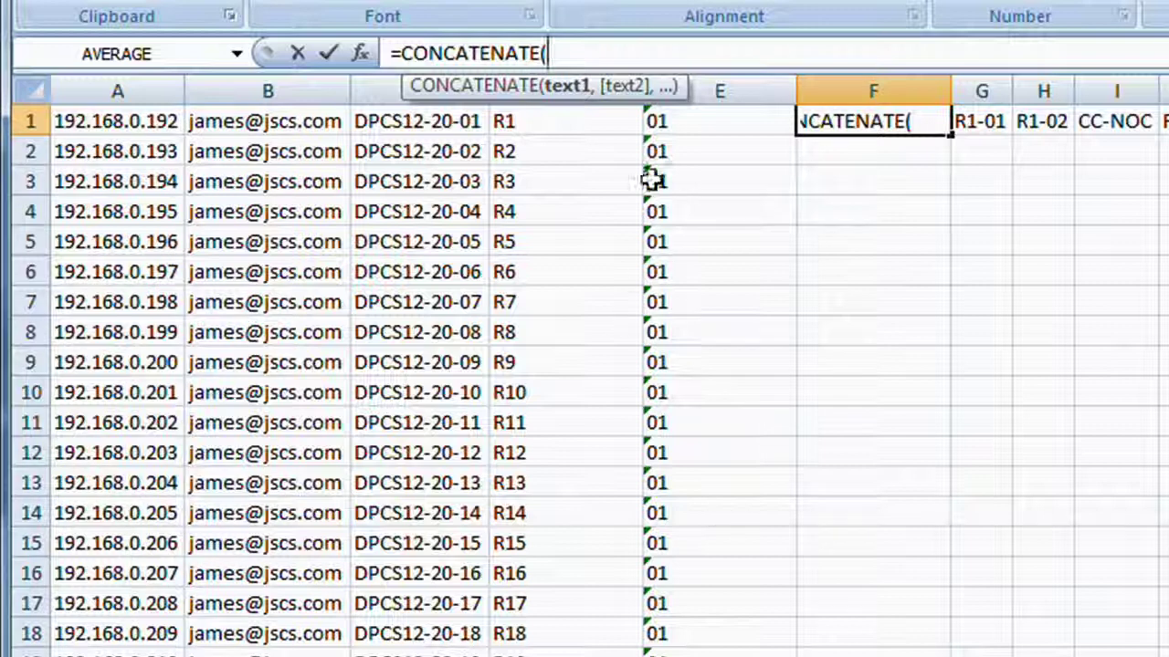
pyautogui.click(579, 125)
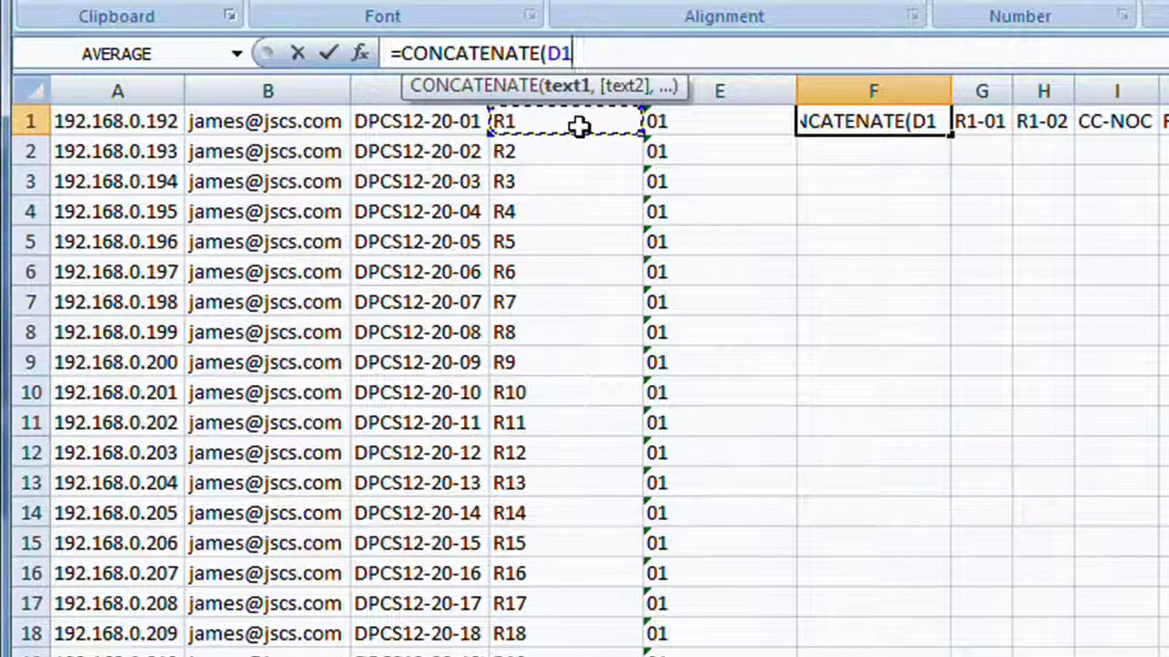
pyautogui.write('&"')
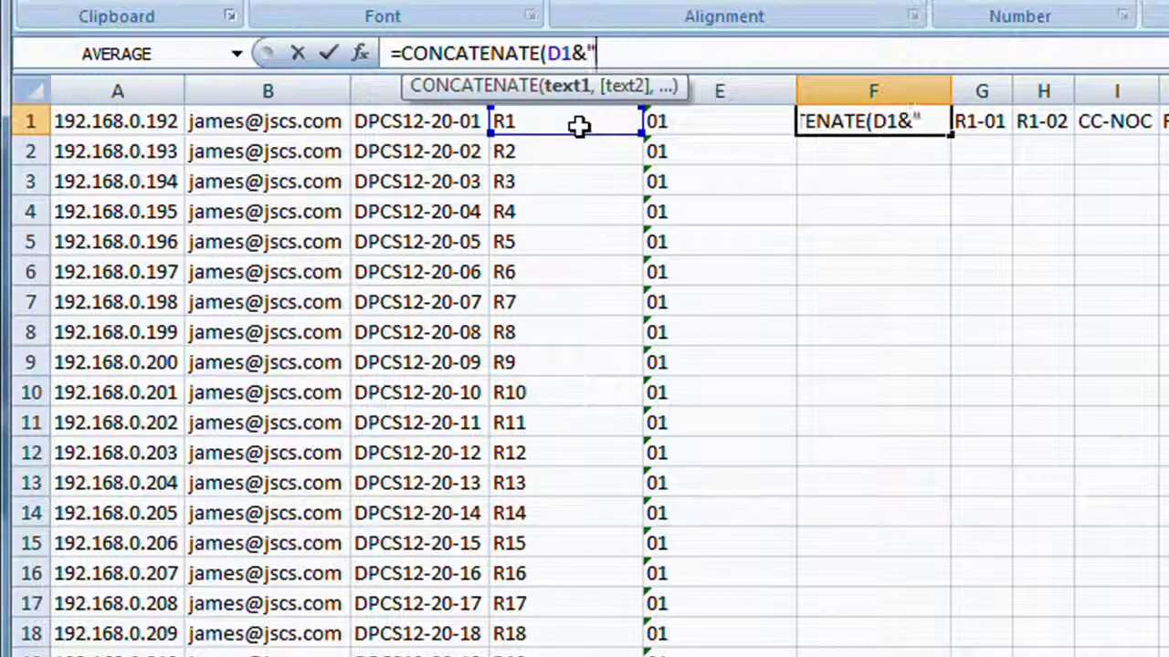
pyautogui.write('-"')
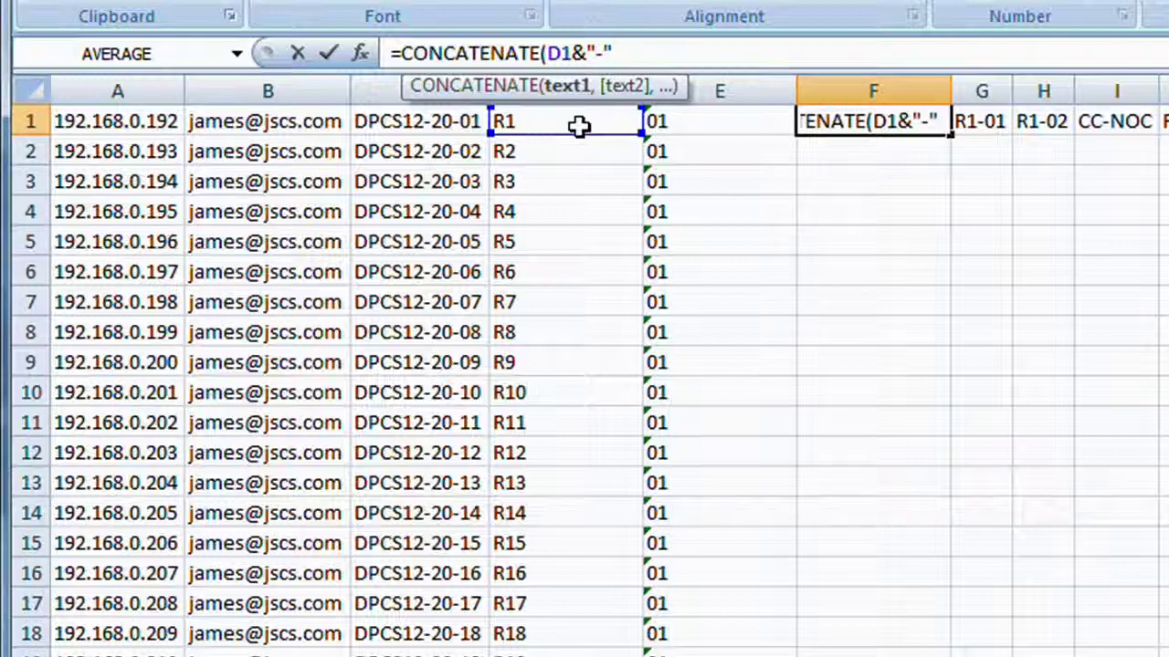
pyautogui.write('&')
pyautogui.click(707, 128)
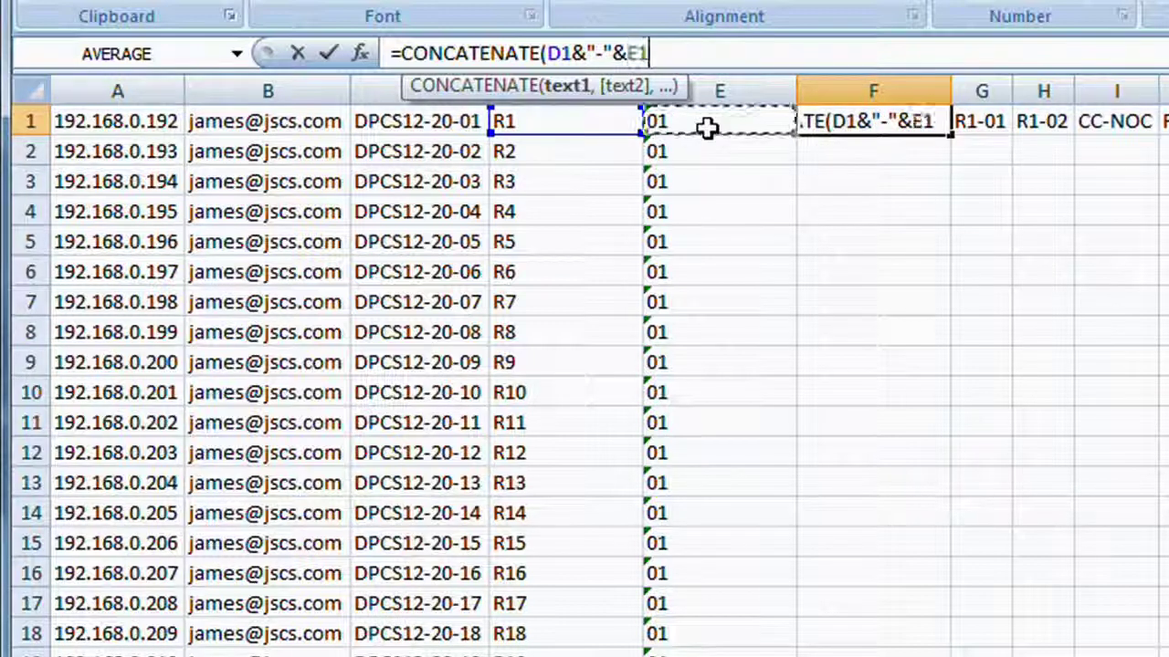
pyautogui.write(')')
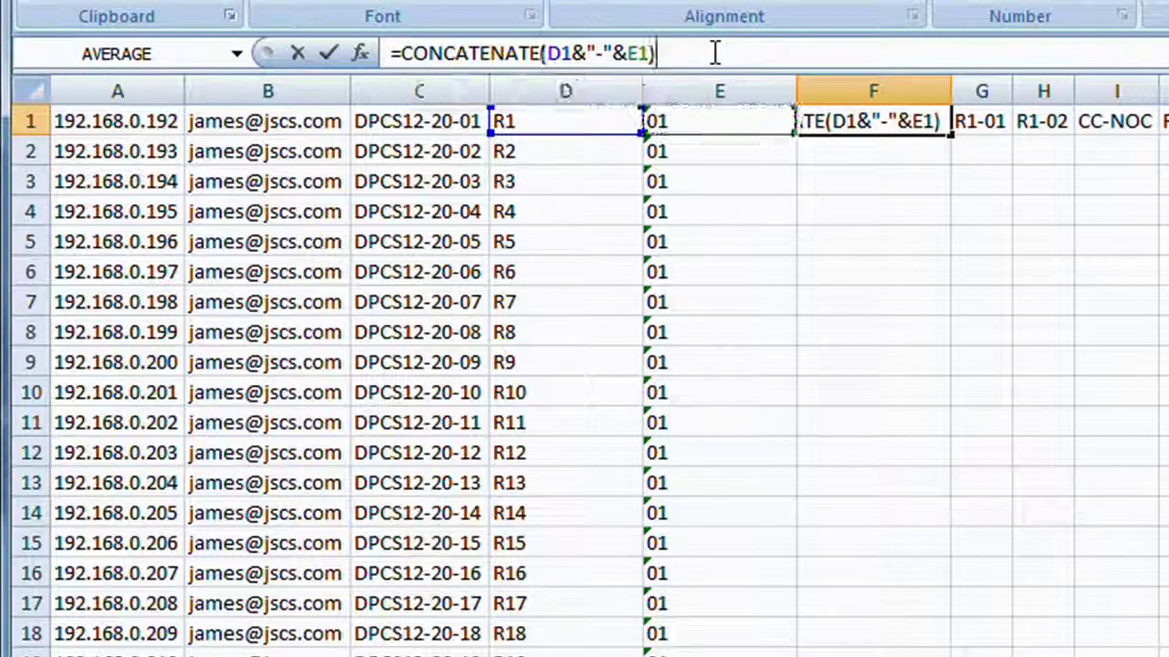
pyautogui.press('Return')
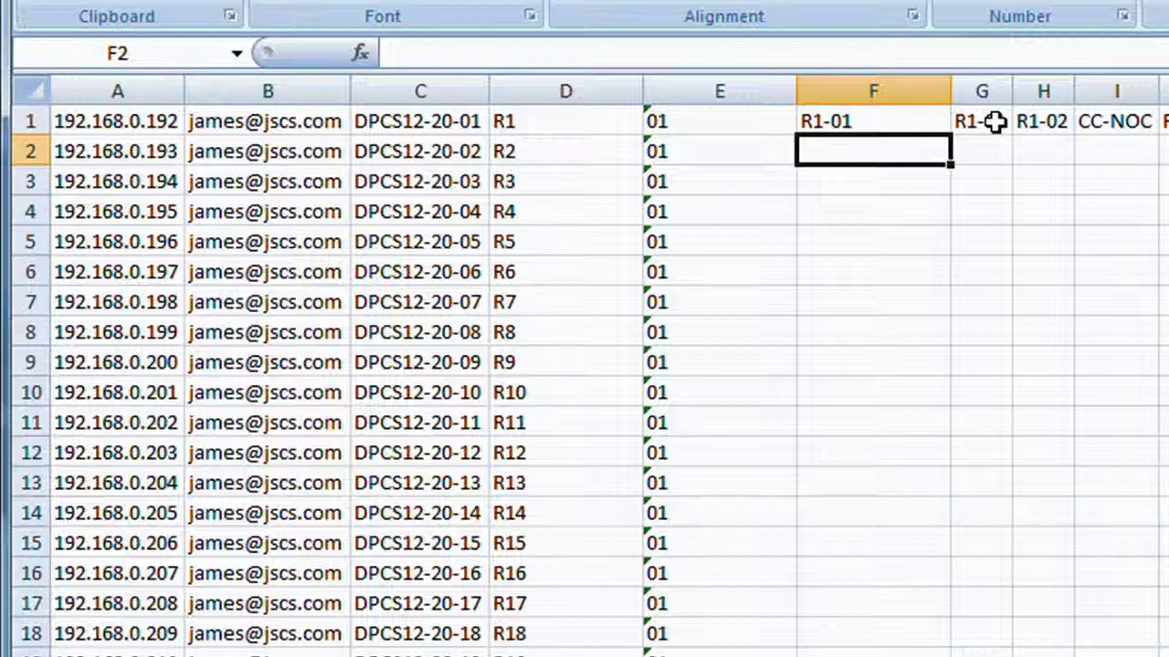
# - Fill the CONCATENATE formula from cell F1 down through F20
pyautogui.click(888, 121)
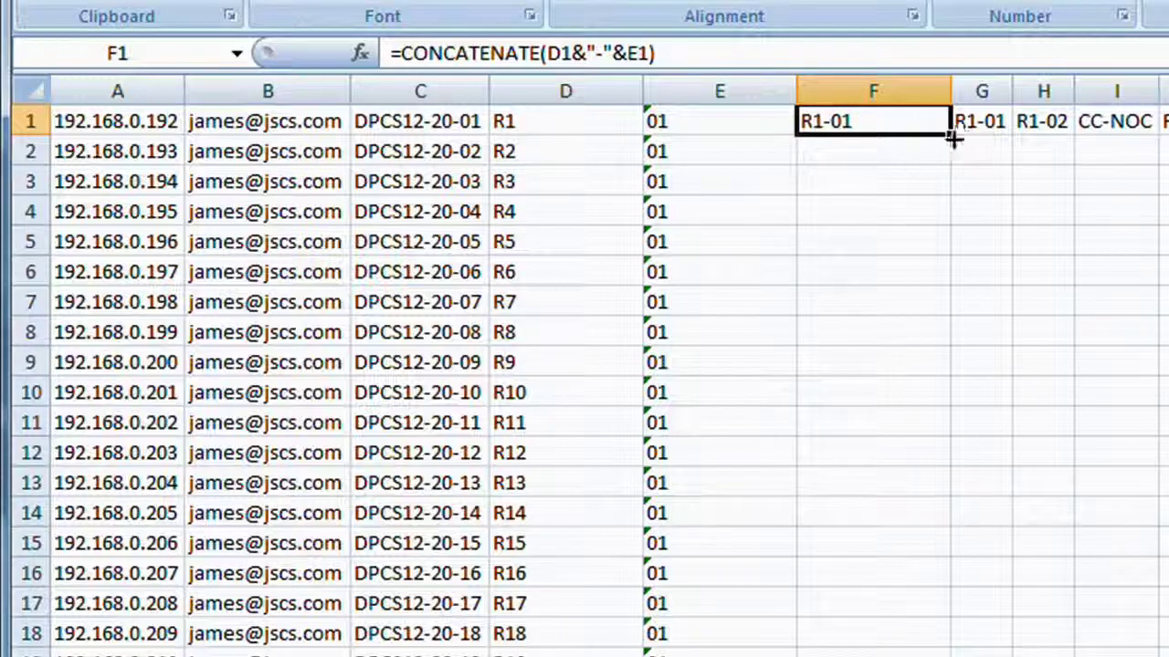
pyautogui.moveTo(953, 135); pyautogui.dragTo(927, 656)
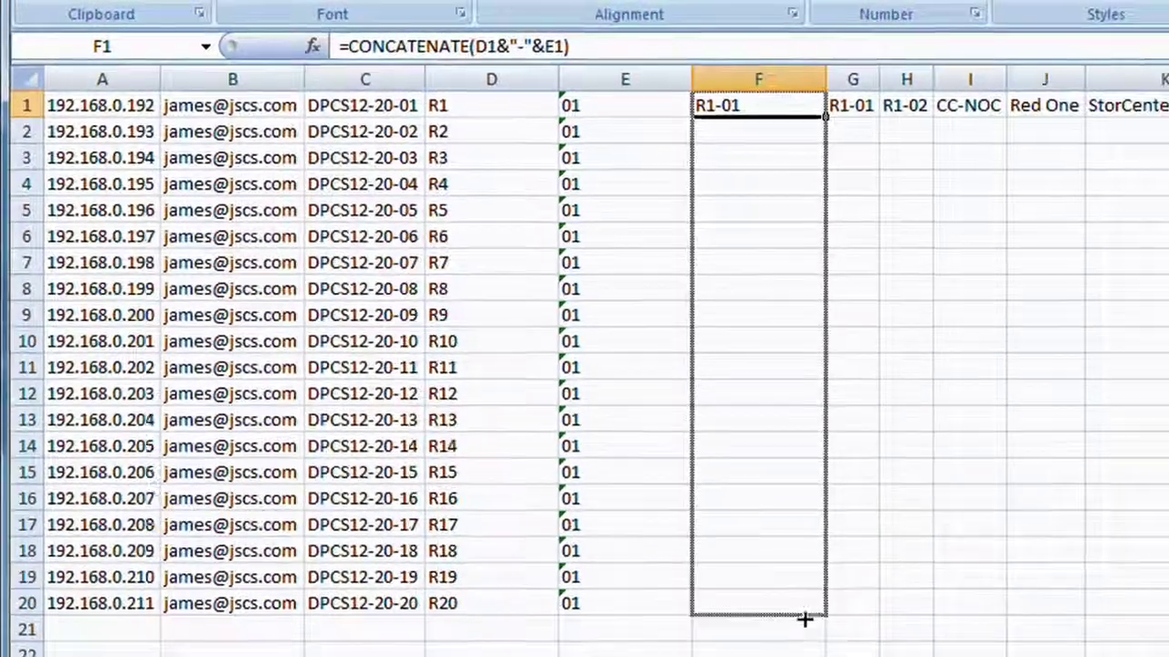
pyautogui.moveTo(804, 619); pyautogui.dragTo(803, 621)
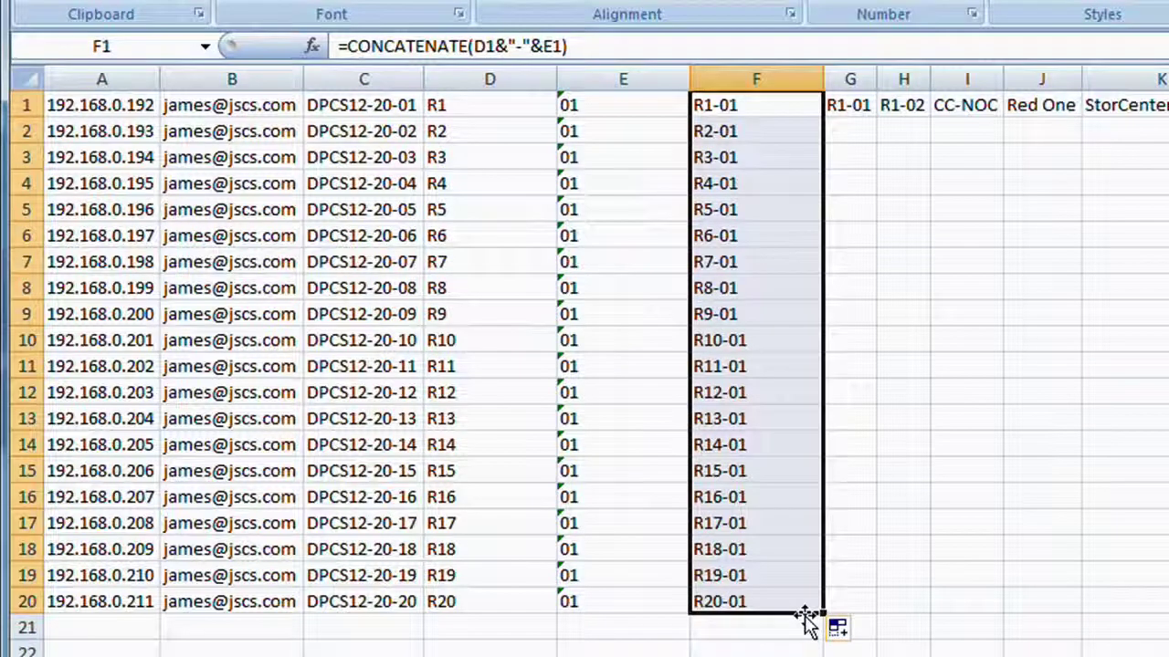
pyautogui.click(858, 467)
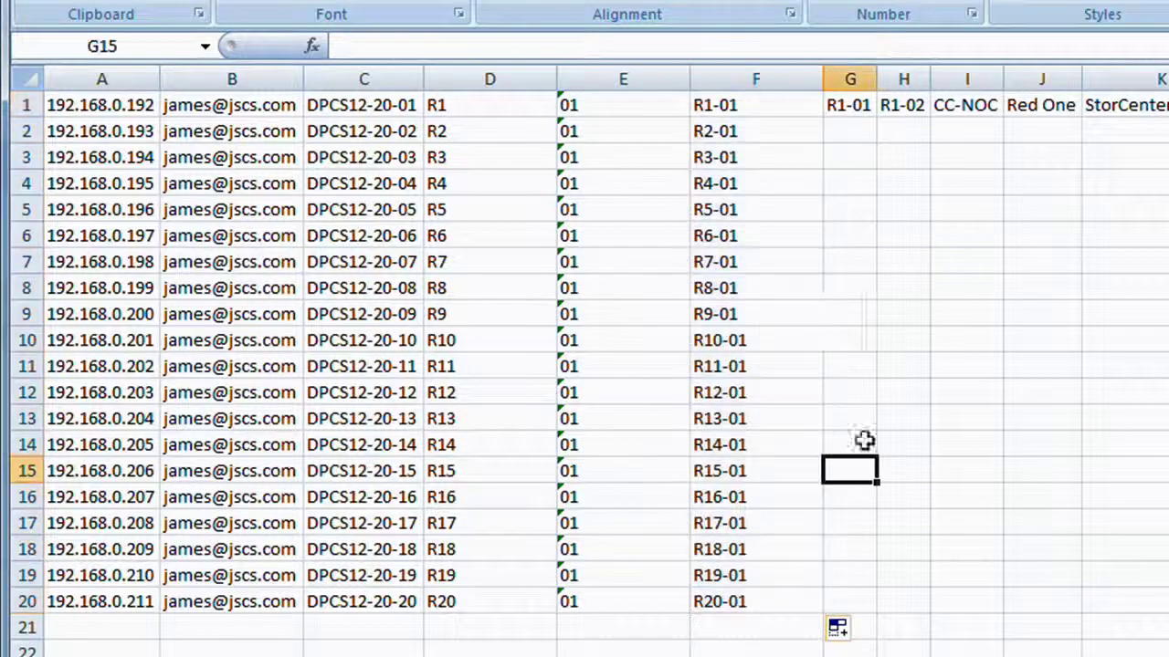
# - Replace the CONCATENATE formulas in F1 through F20 with their values using Paste Special
pyautogui.click(743, 108)
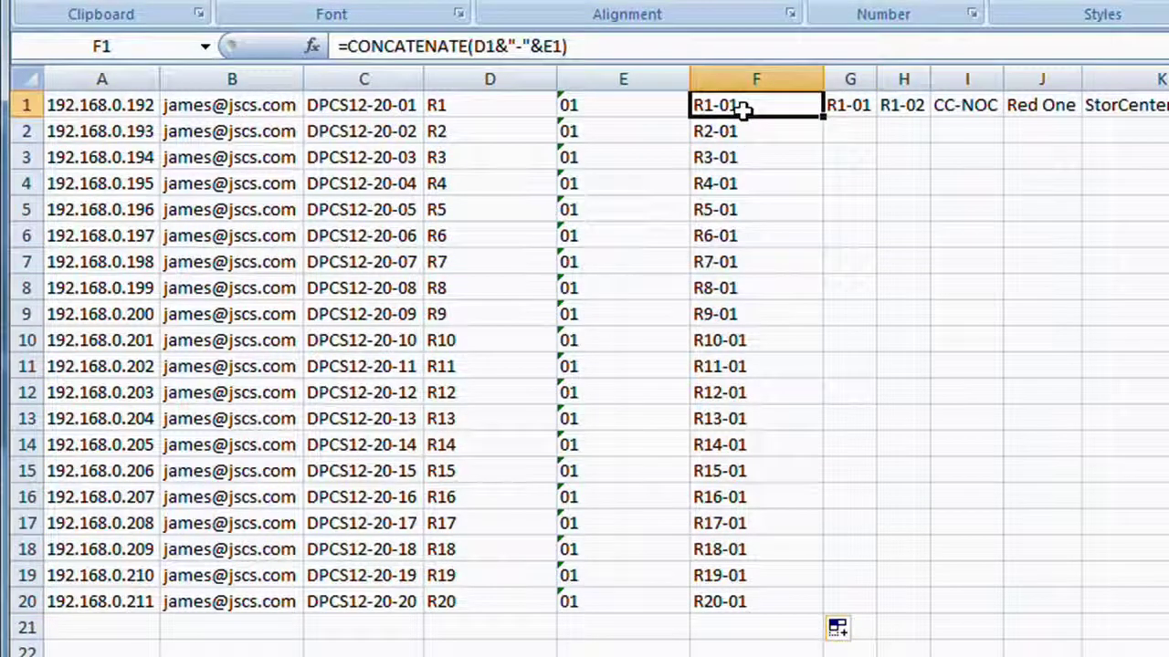
pyautogui.moveTo(743, 108); pyautogui.dragTo(750, 598)
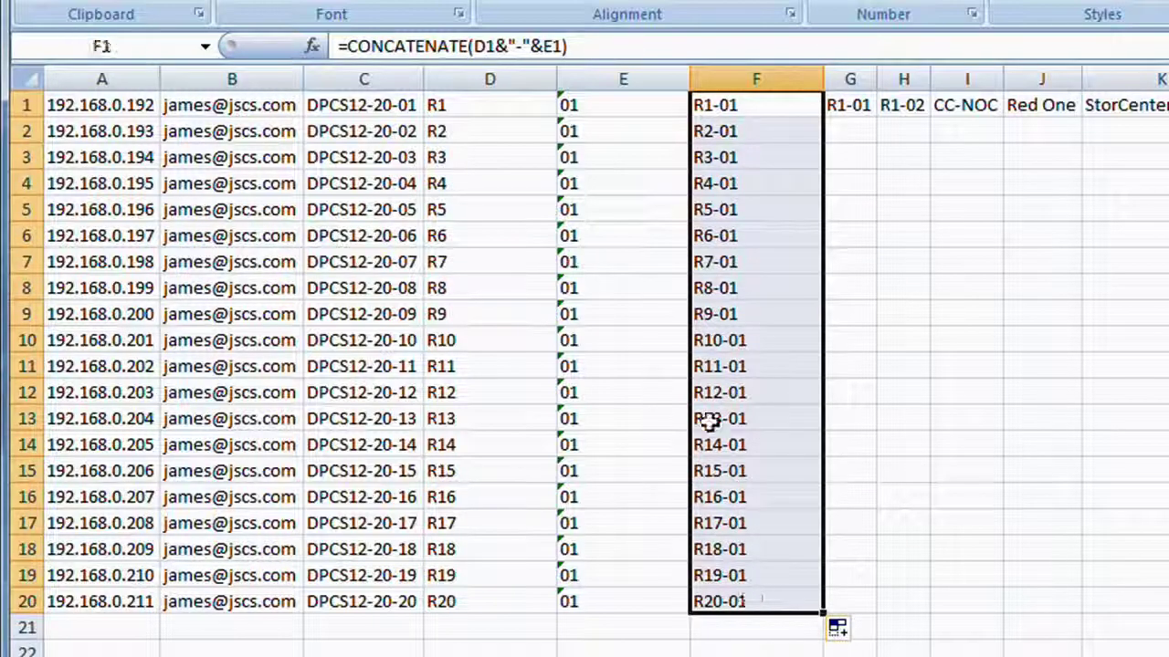
pyautogui.rightClick(722, 363)
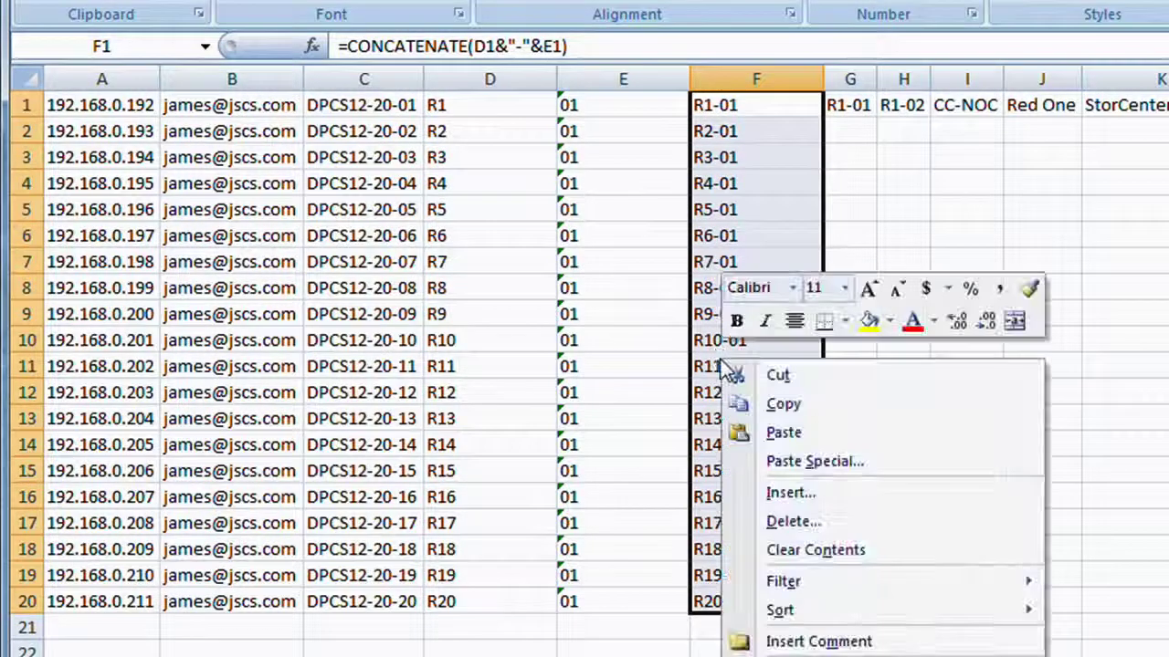
pyautogui.click(783, 407)
pyautogui.rightClick(761, 340)
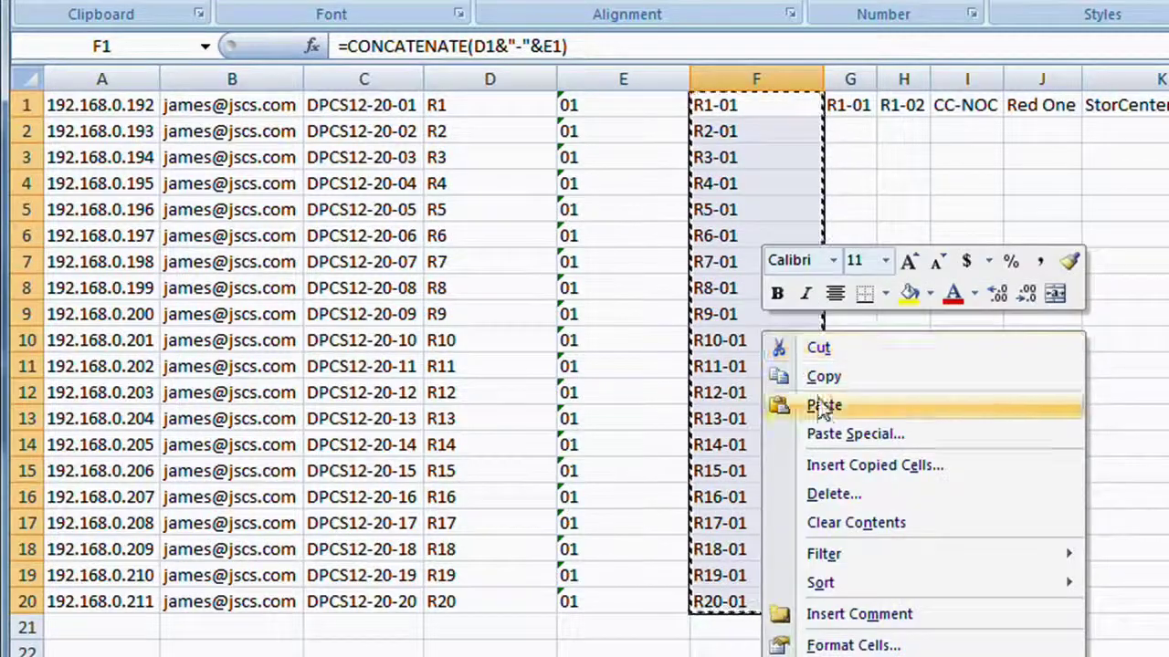
pyautogui.click(827, 436)
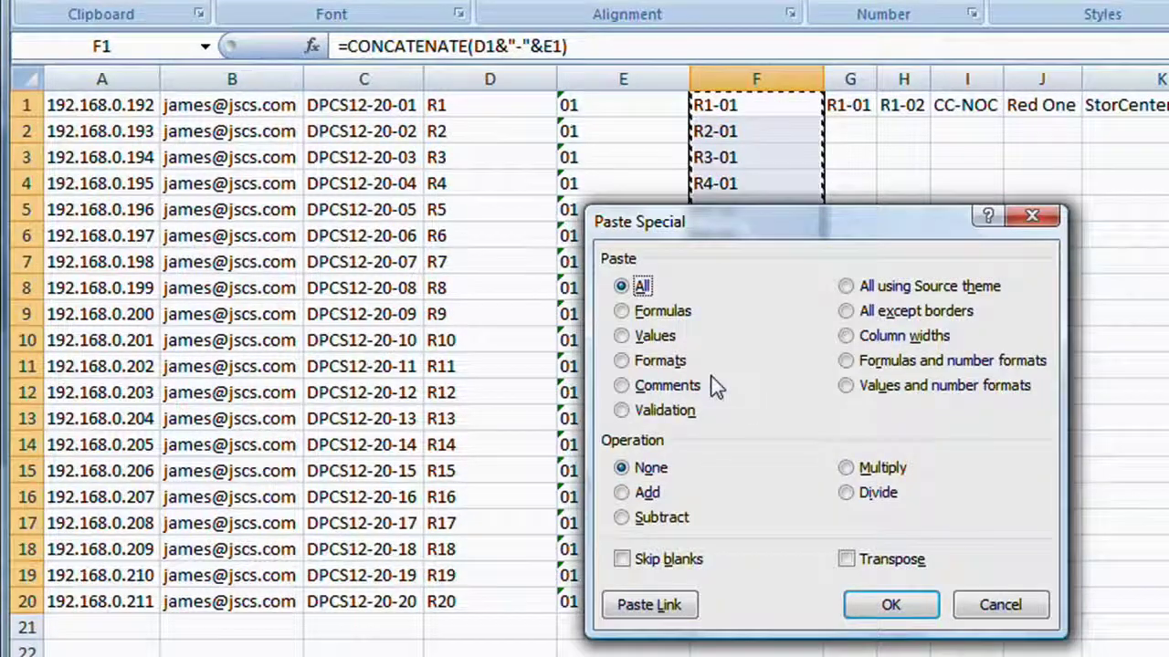
pyautogui.click(621, 336)
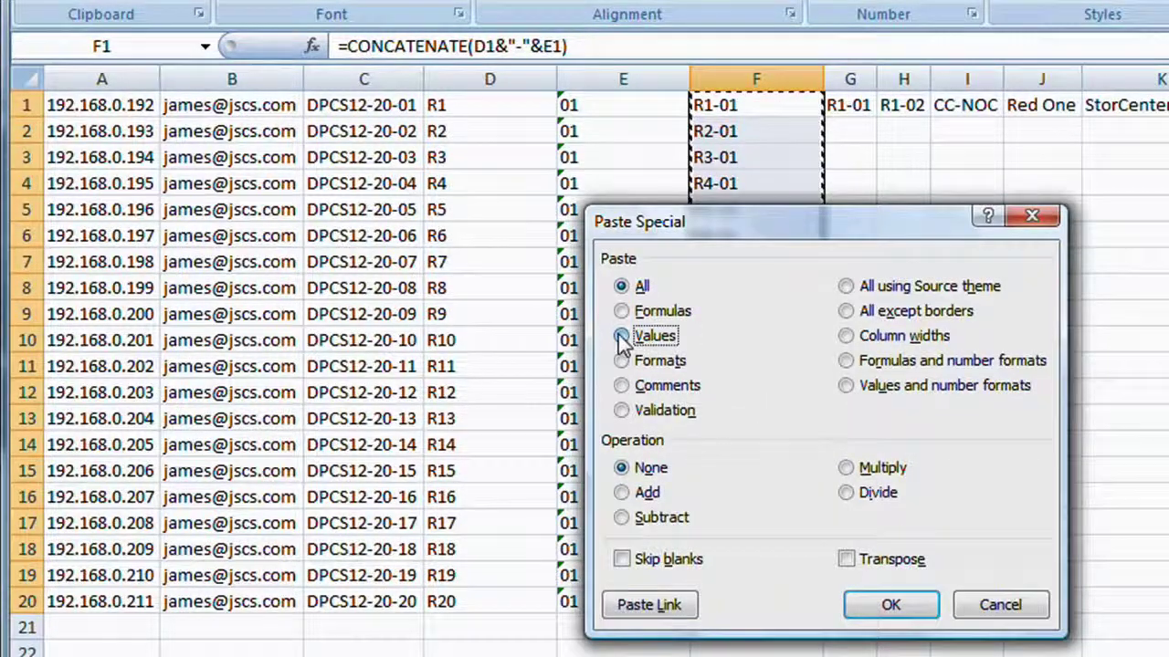
pyautogui.click(891, 604)
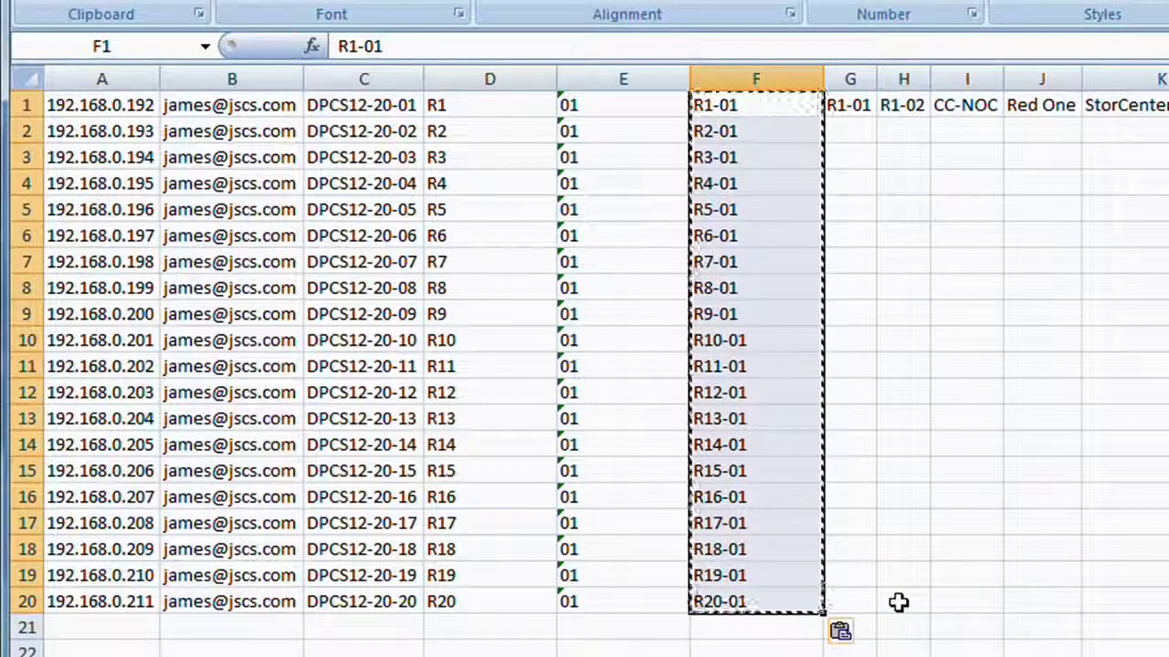
pyautogui.click(751, 239)
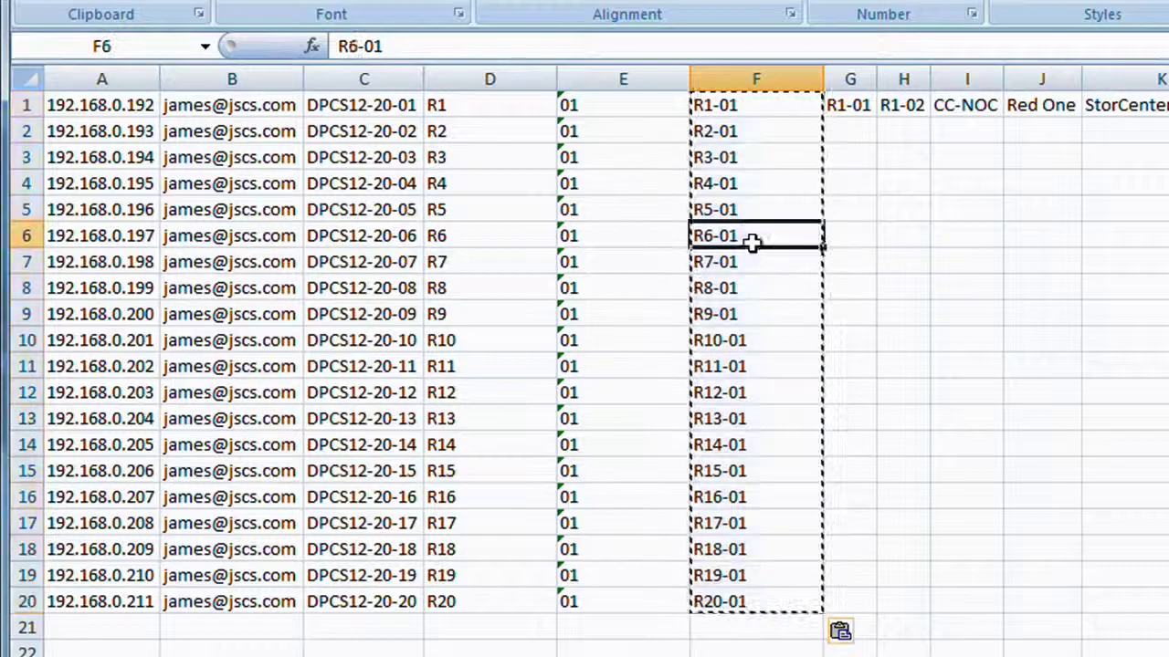
pyautogui.click(747, 186)
pyautogui.press('Escape')
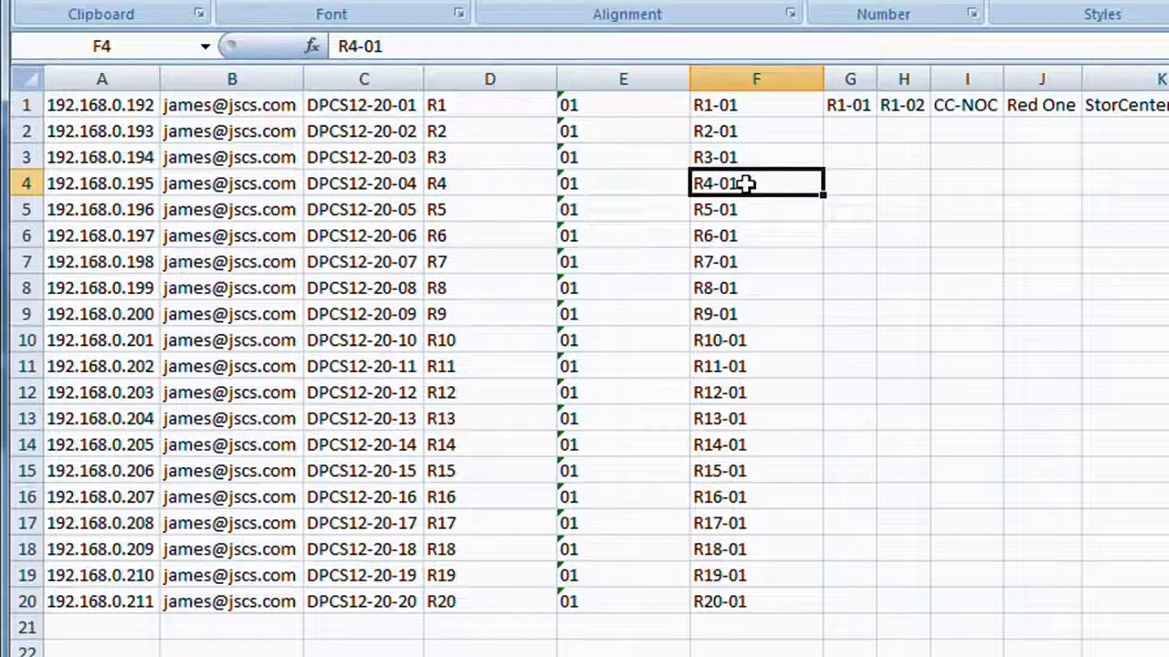
pyautogui.click(749, 159)
pyautogui.click(744, 111)
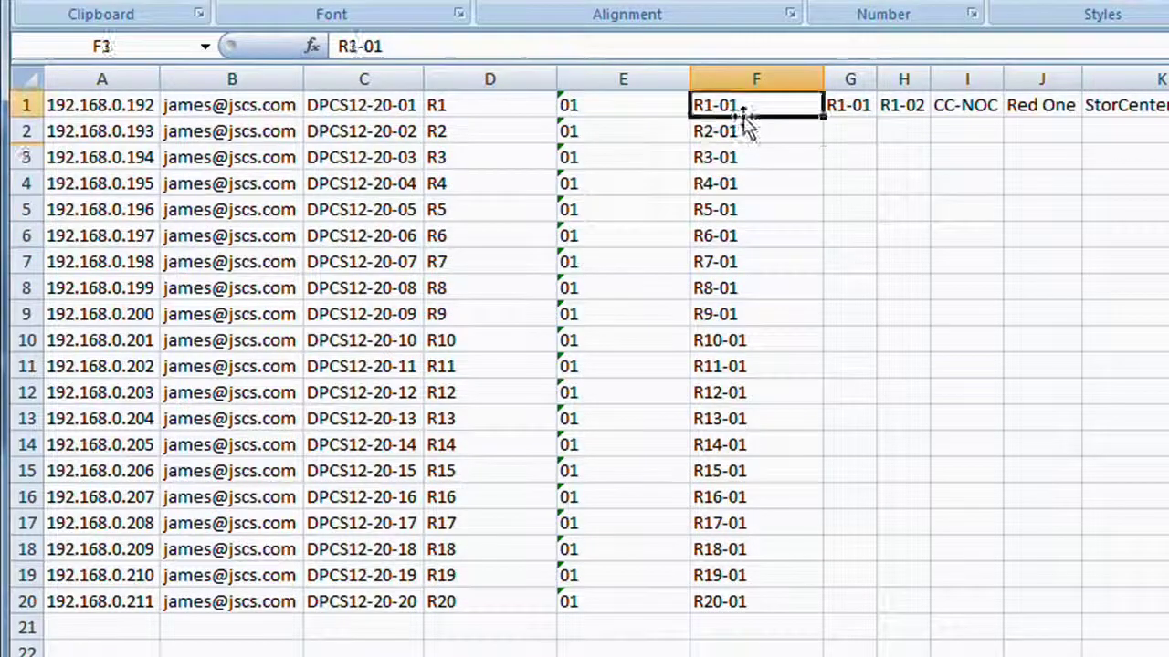
# - Format column F with the Text number category
pyautogui.click(755, 79)
pyautogui.rightClick(755, 79)
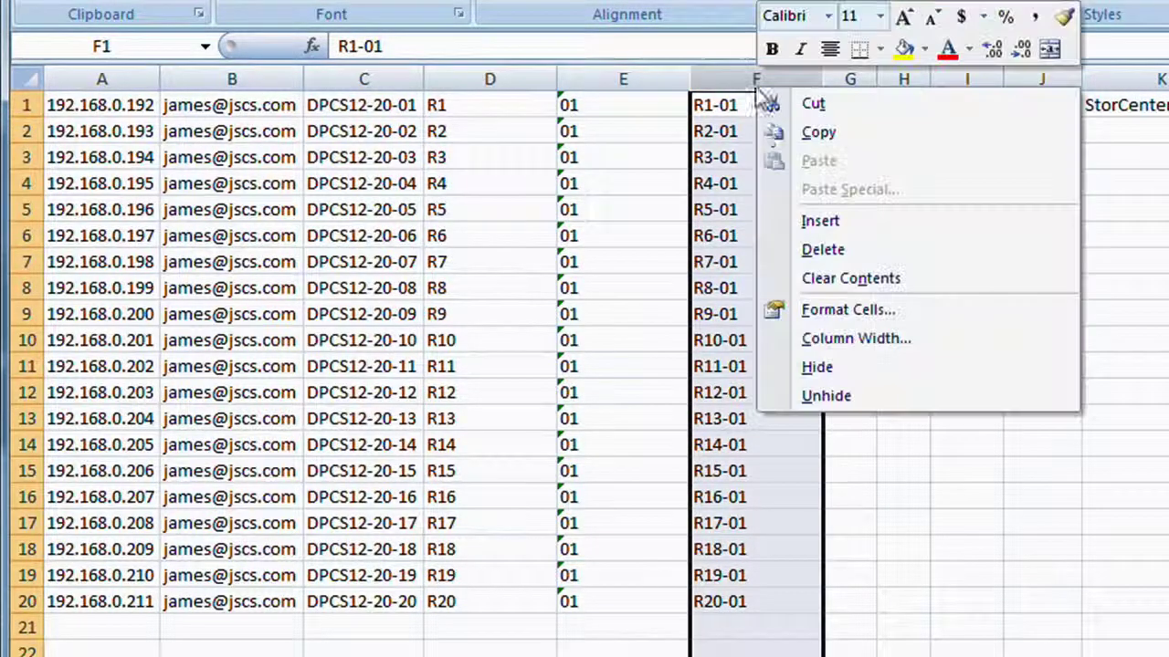
pyautogui.click(830, 313)
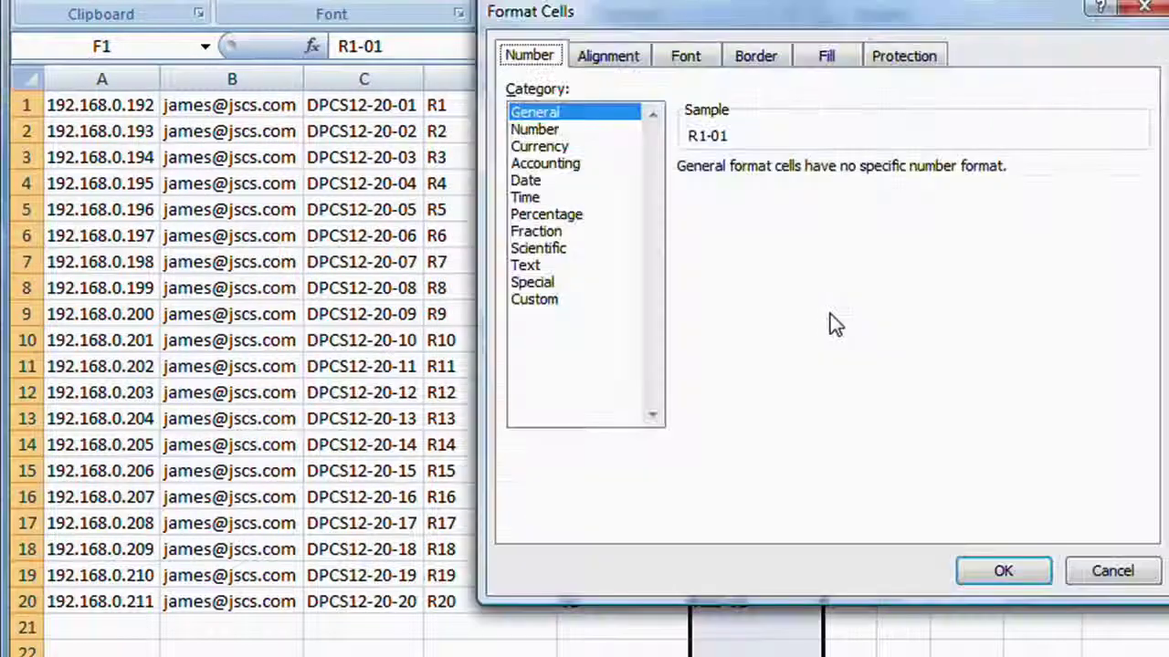
pyautogui.click(539, 265)
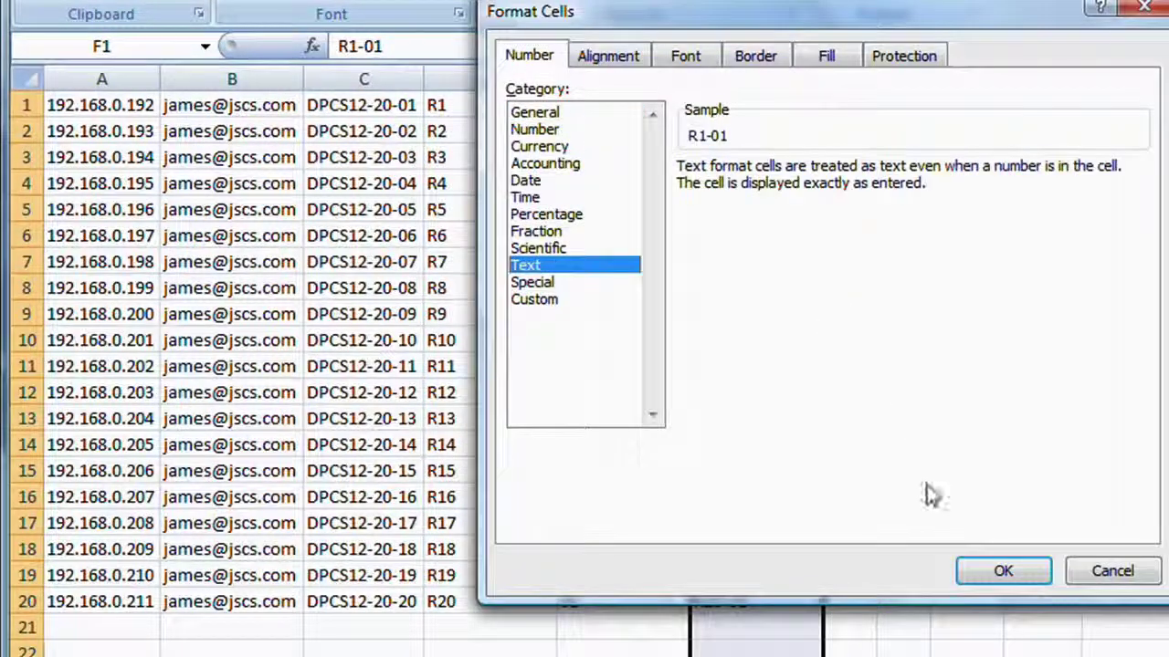
pyautogui.click(995, 574)
pyautogui.click(918, 364)
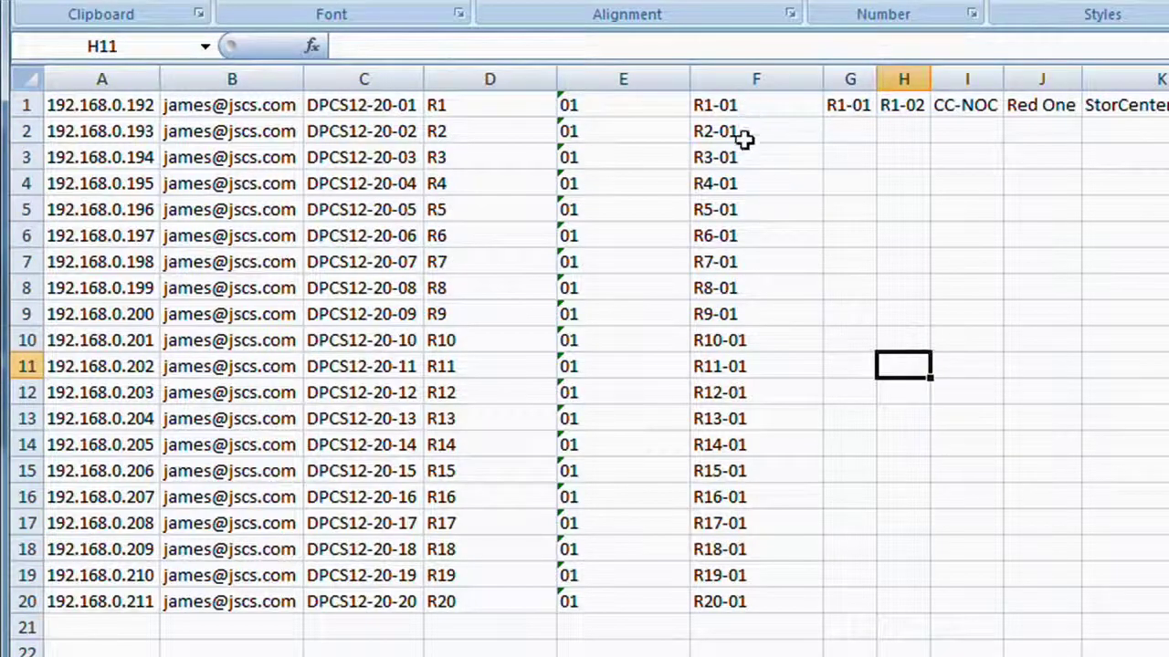
# - Delete helper column E containing the 01 values
pyautogui.click(625, 79)
pyautogui.rightClick(626, 80)
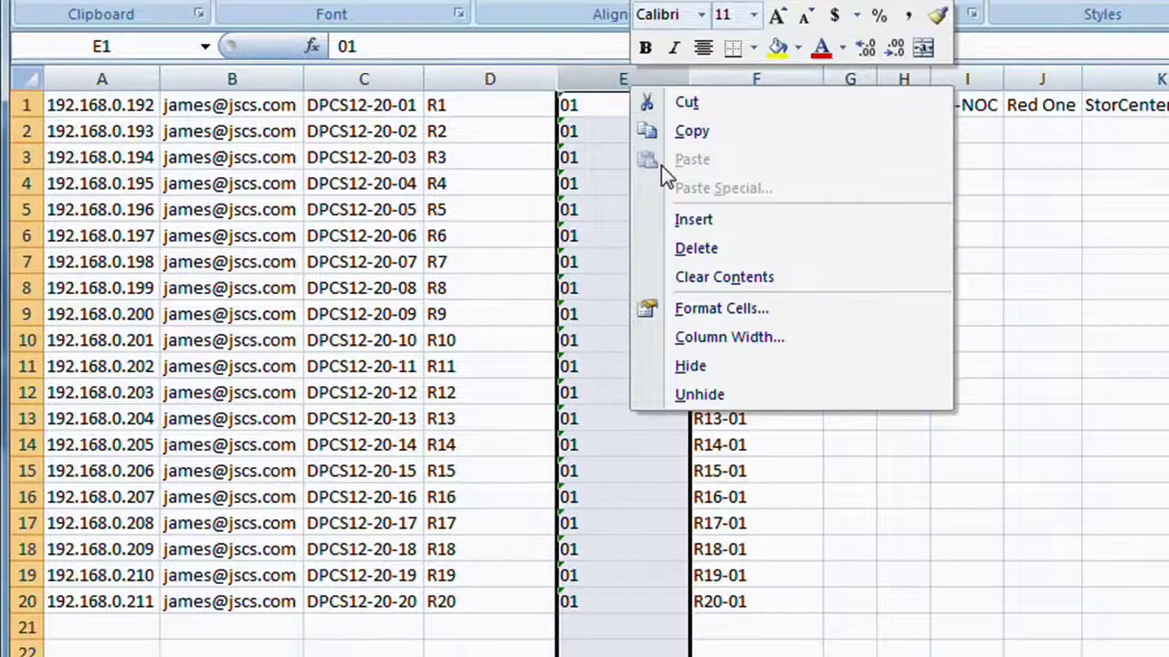
pyautogui.click(695, 251)
pyautogui.click(748, 255)
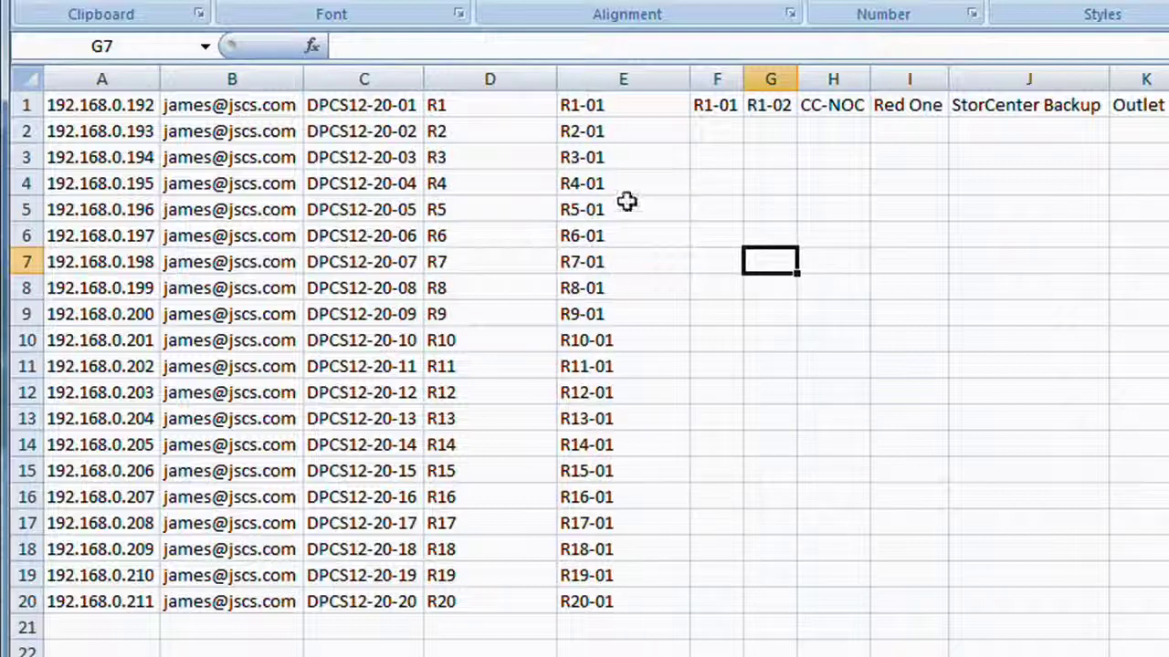
# - Delete column F, which holds the original R1-01 outlet name in its first row only
pyautogui.click(718, 80)
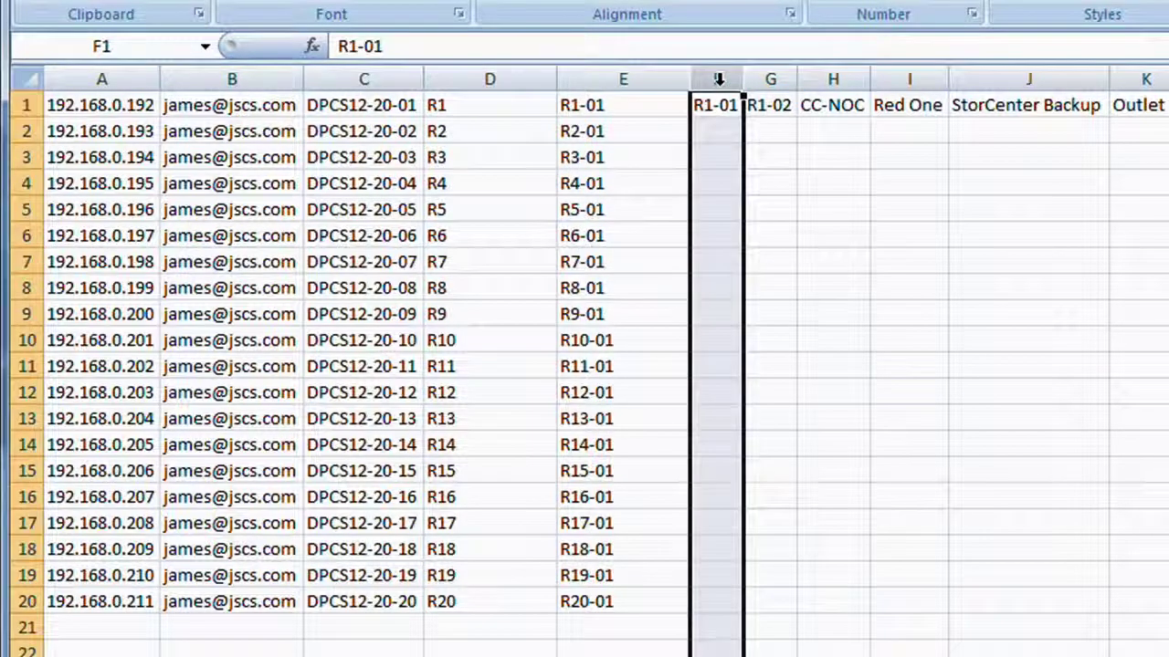
pyautogui.rightClick(718, 81)
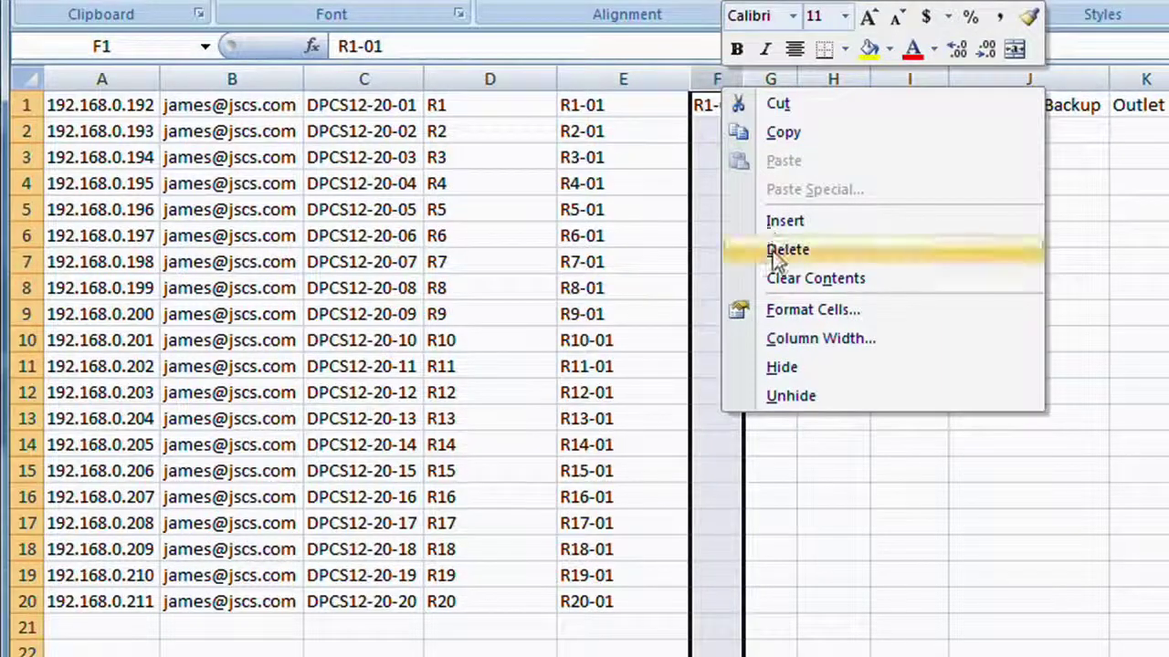
pyautogui.click(779, 252)
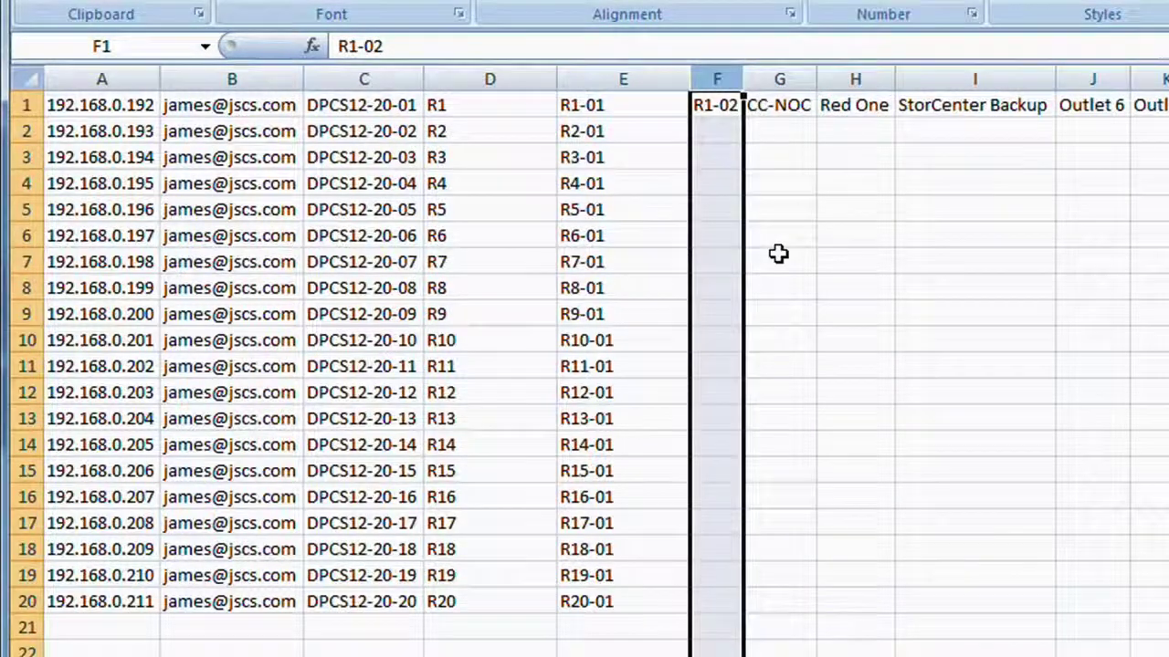
pyautogui.click(778, 256)
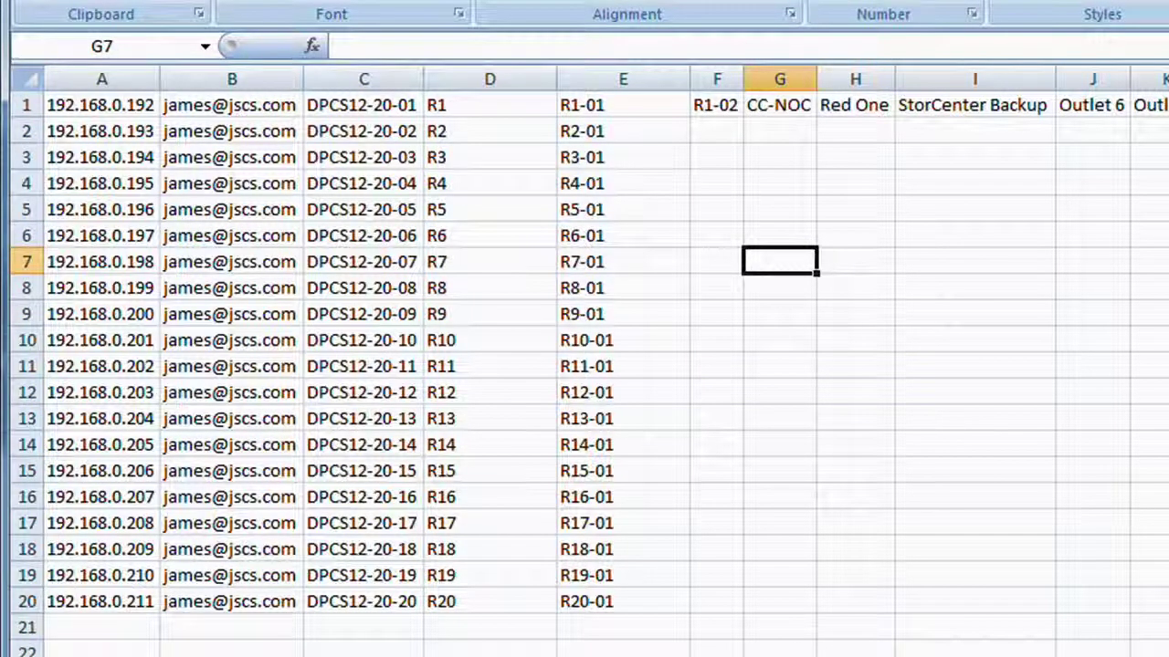
pyautogui.click(778, 419)
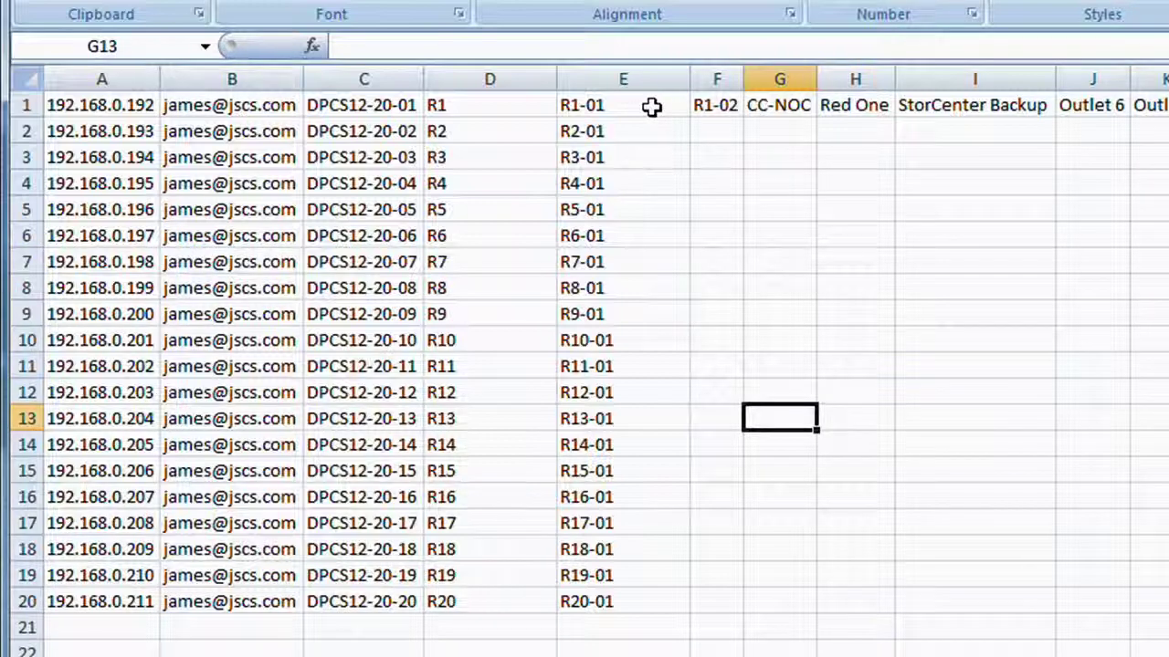
# - Extend the outlet names in E1 through E20 as a series across to column P
pyautogui.moveTo(651, 107); pyautogui.dragTo(659, 597)
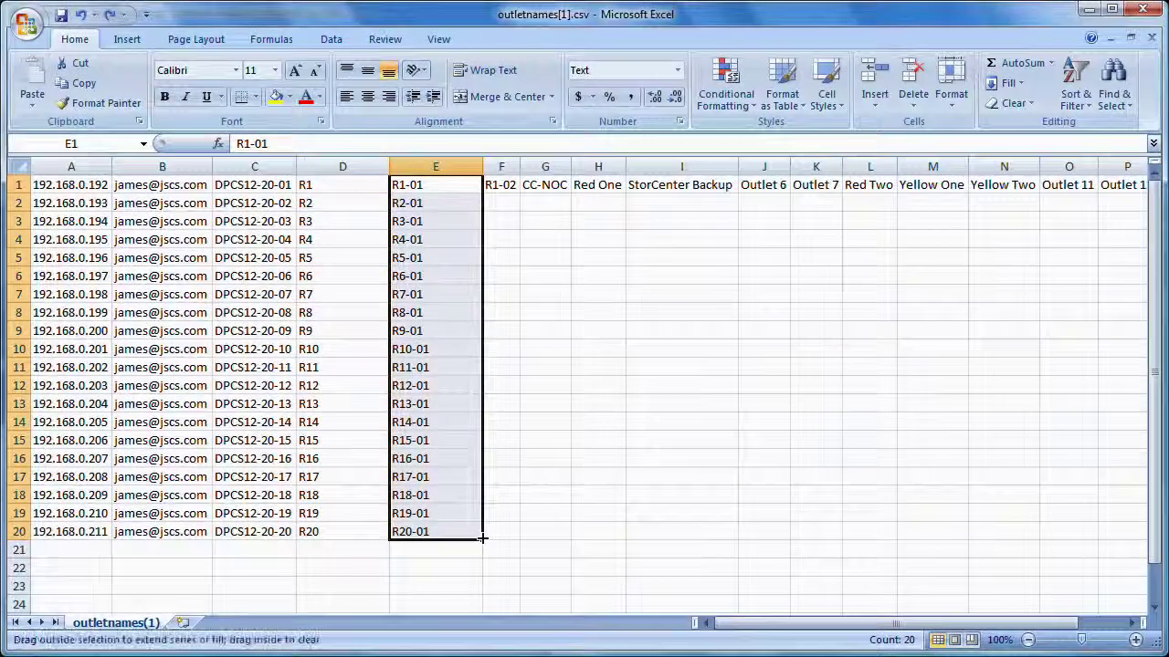
pyautogui.moveTo(482, 539); pyautogui.dragTo(1127, 519)
pyautogui.moveTo(1133, 523); pyautogui.dragTo(1132, 530)
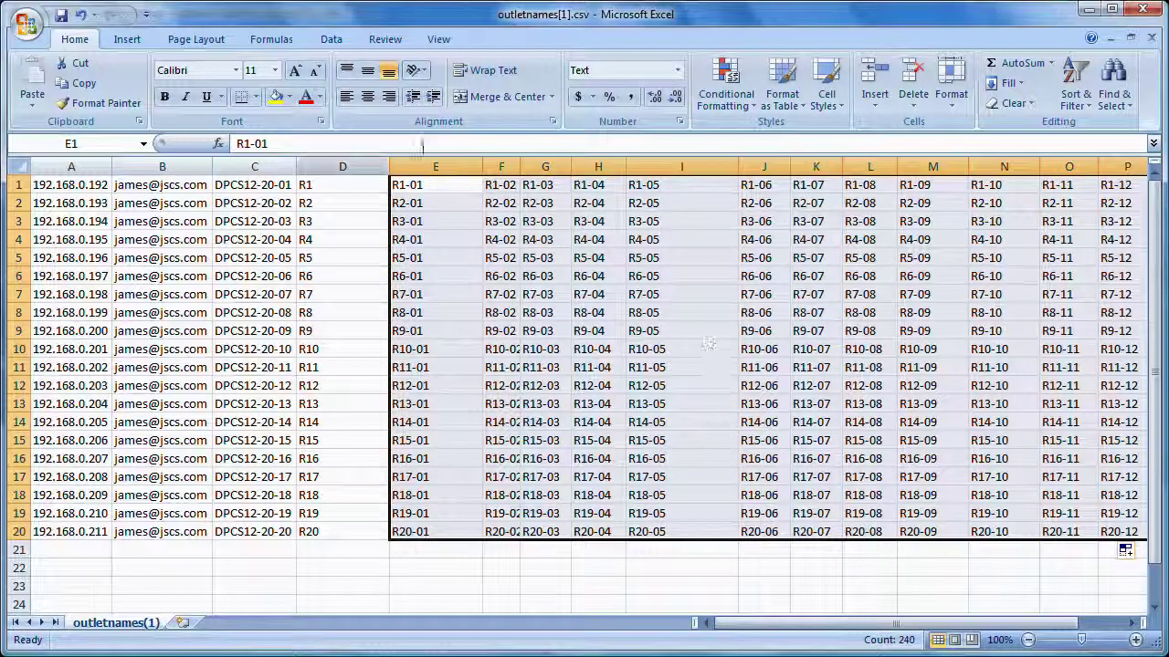
# - Autofit the widths of columns E and I, and check the filled range of outlet names
pyautogui.doubleClick(482, 165)
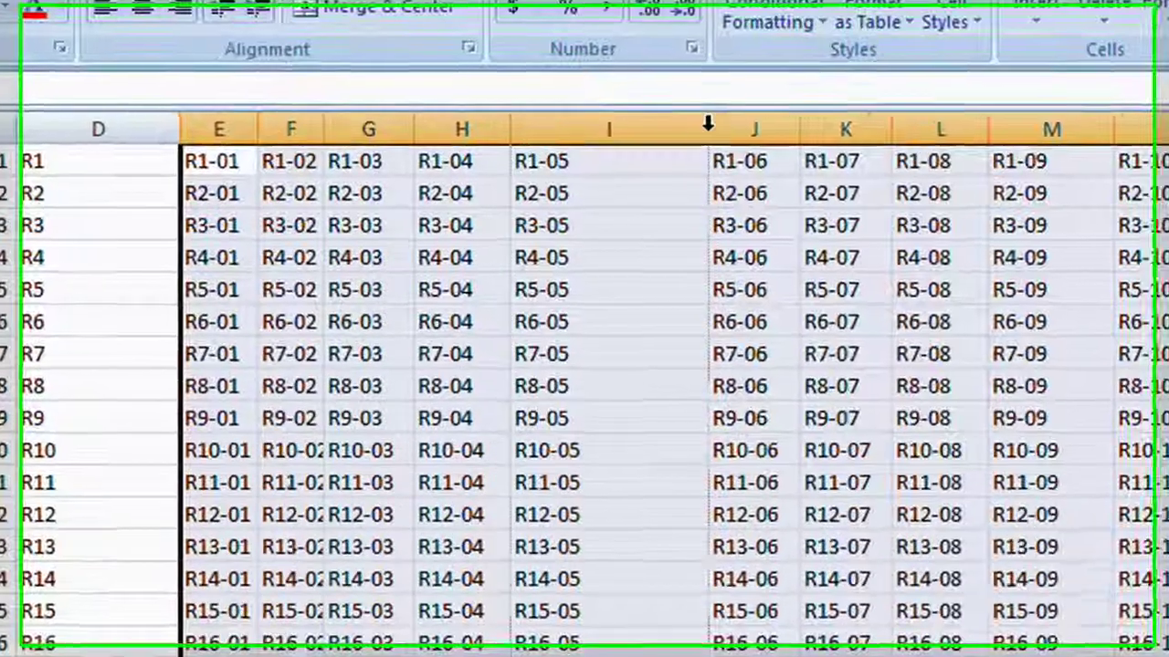
pyautogui.doubleClick(689, 165)
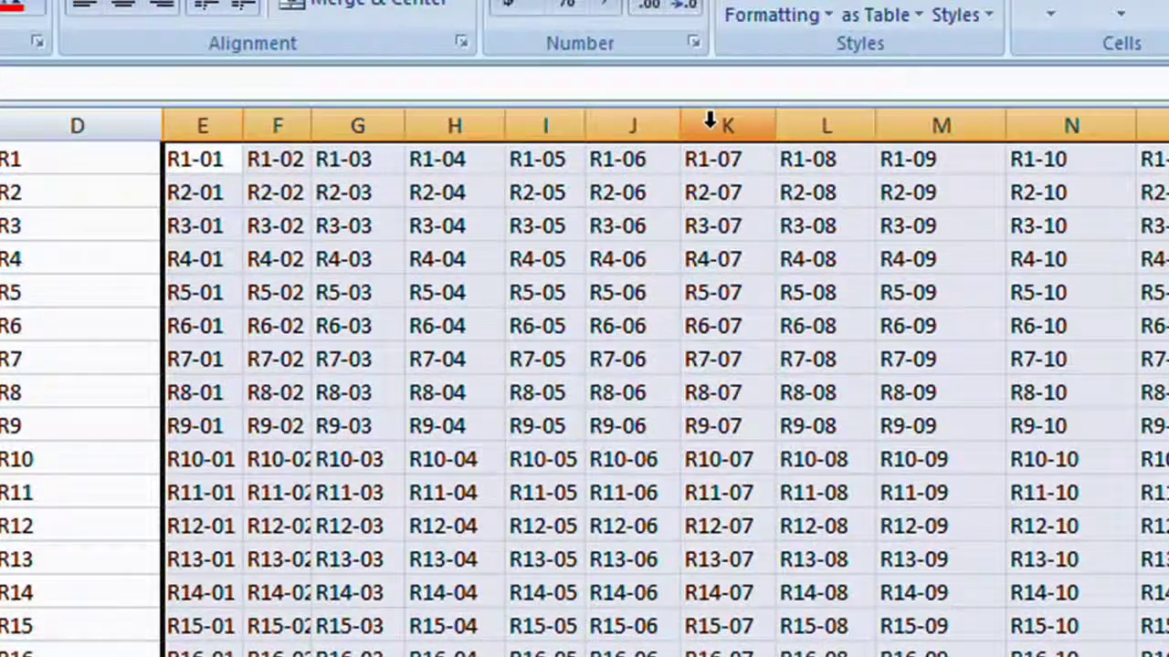
pyautogui.click(694, 225)
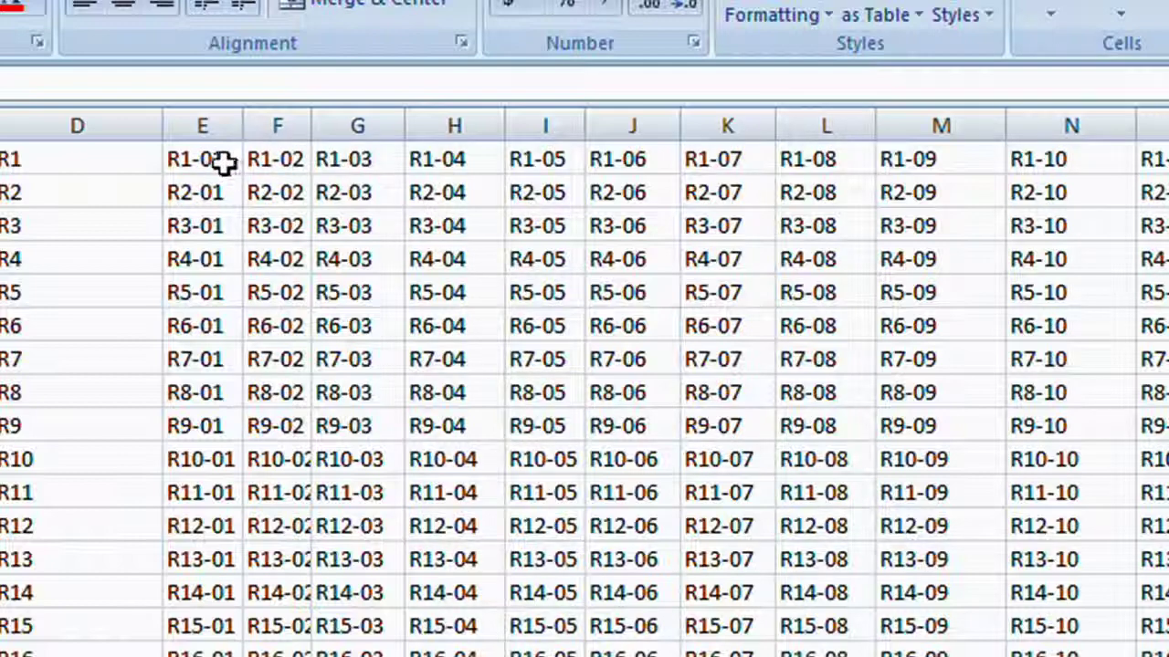
pyautogui.moveTo(227, 161); pyautogui.dragTo(1153, 653)
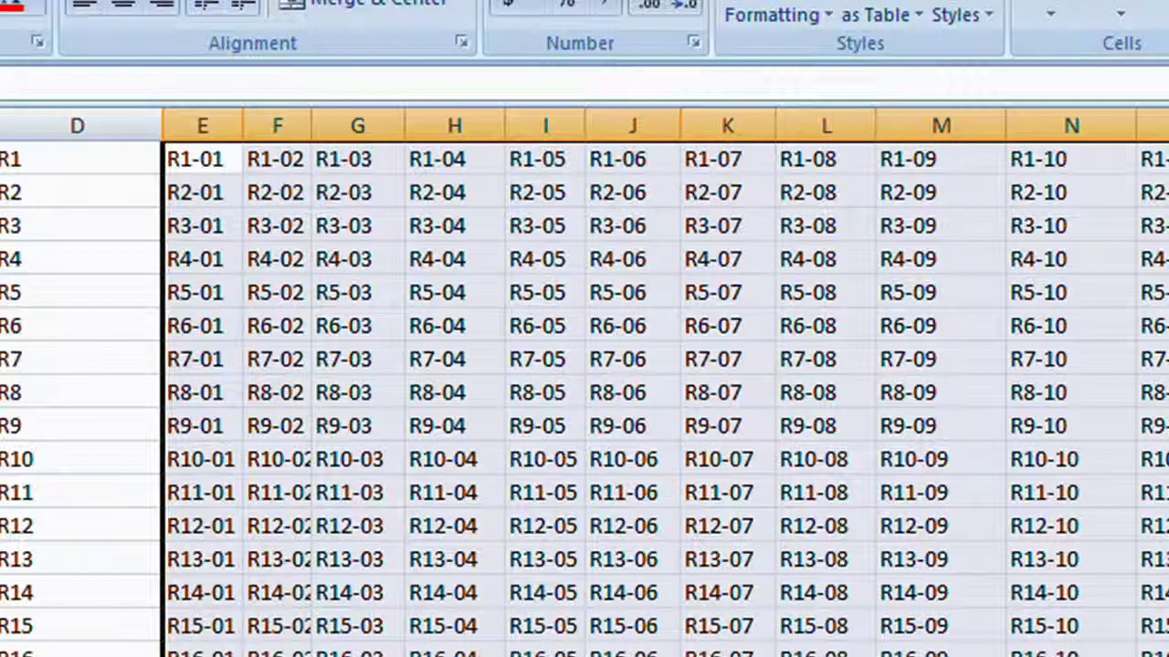
pyautogui.click(52, 167)
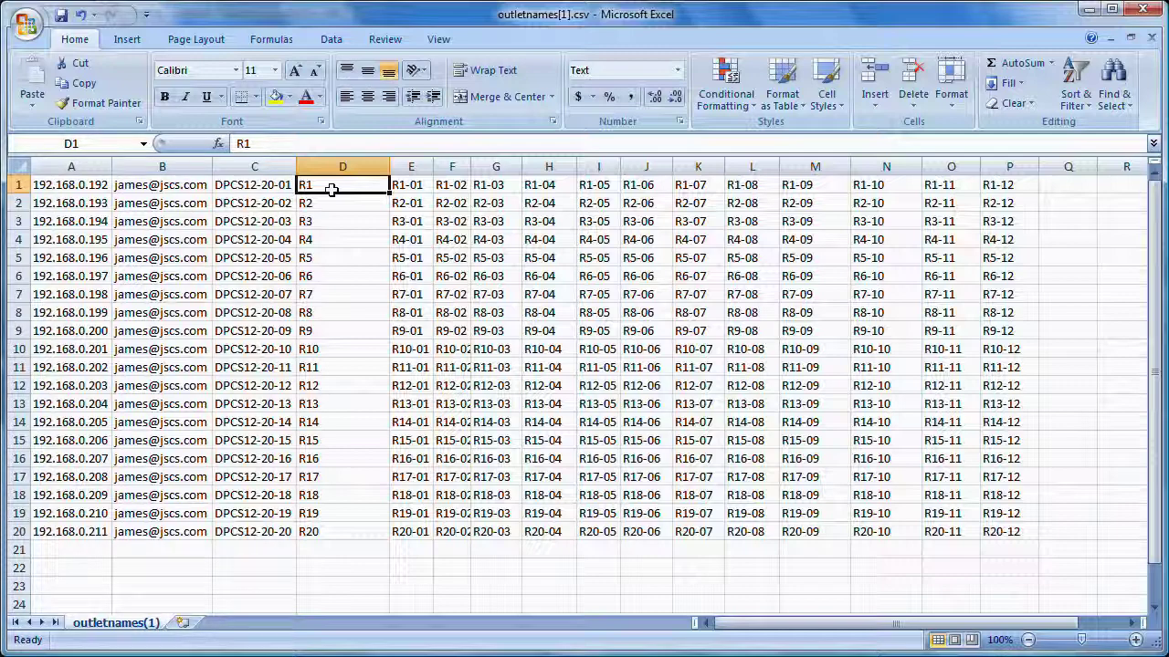
# - Replace every R in column D with Rack- and close Find and Replace
pyautogui.click(340, 167)
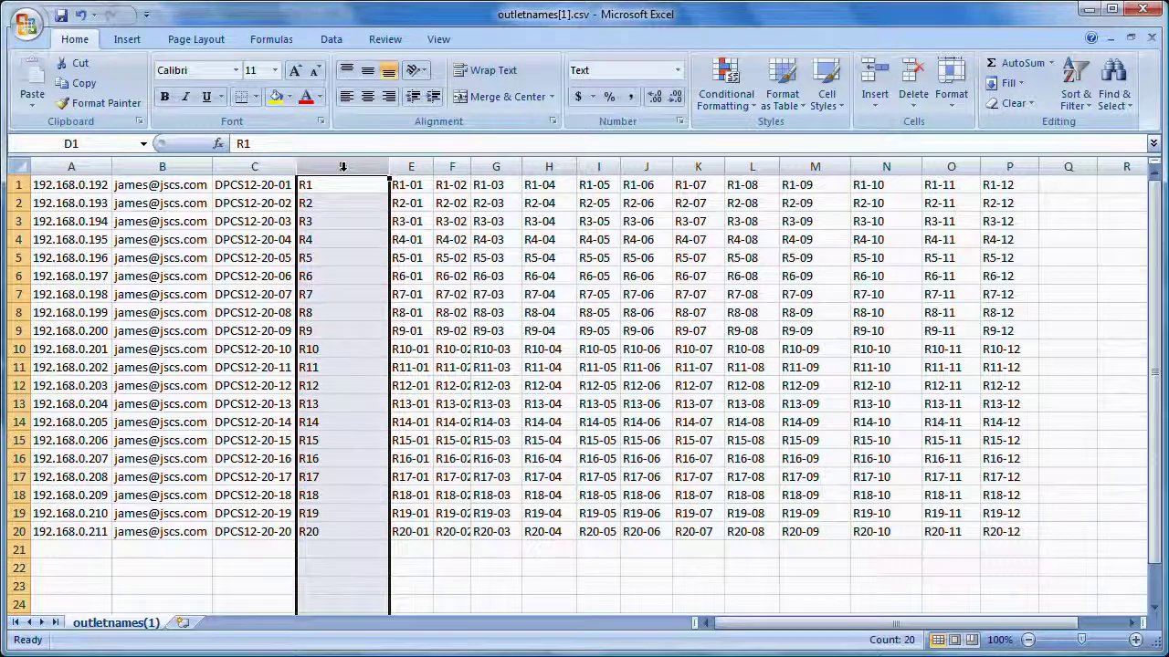
pyautogui.click(1115, 96)
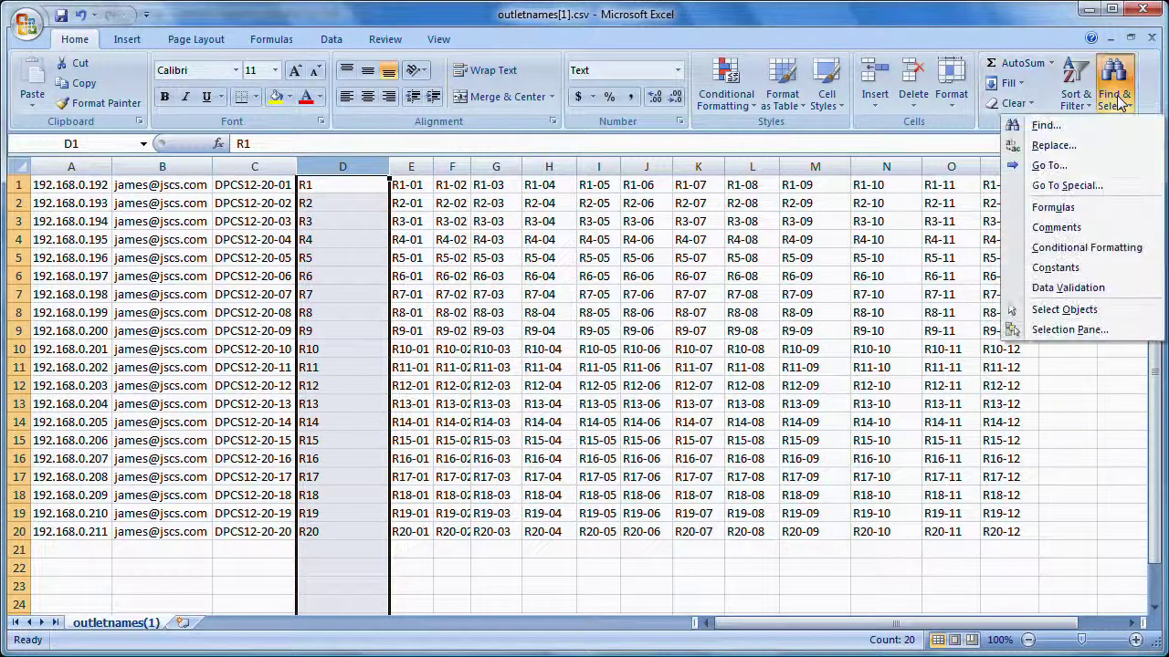
pyautogui.click(1053, 145)
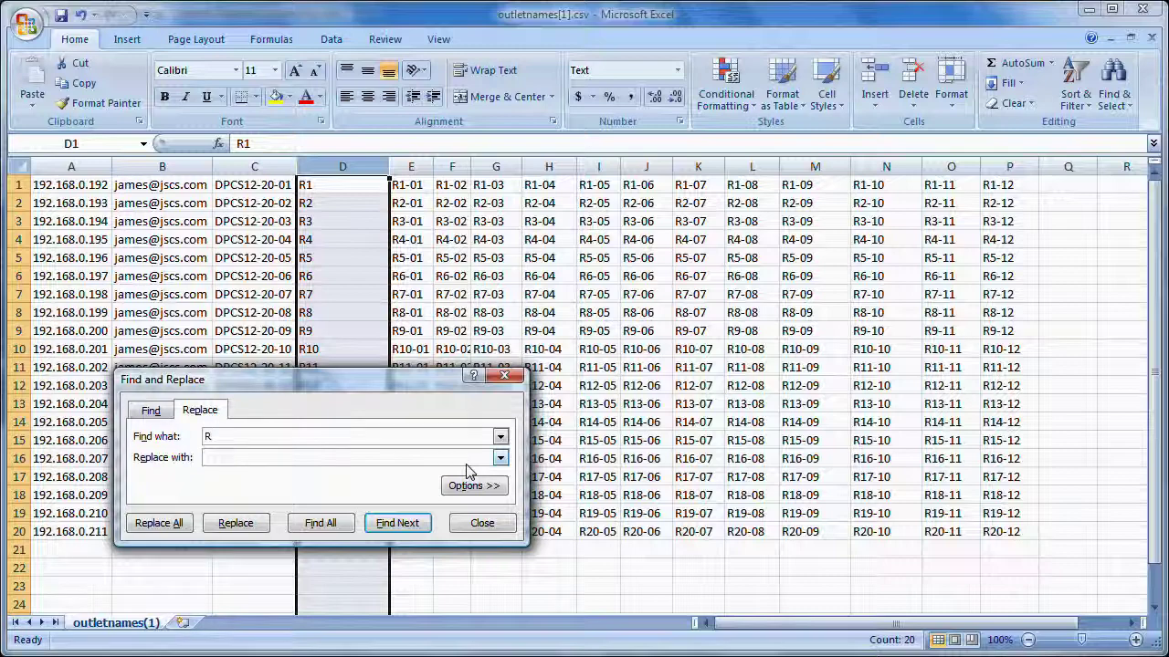
pyautogui.write('Rack-')
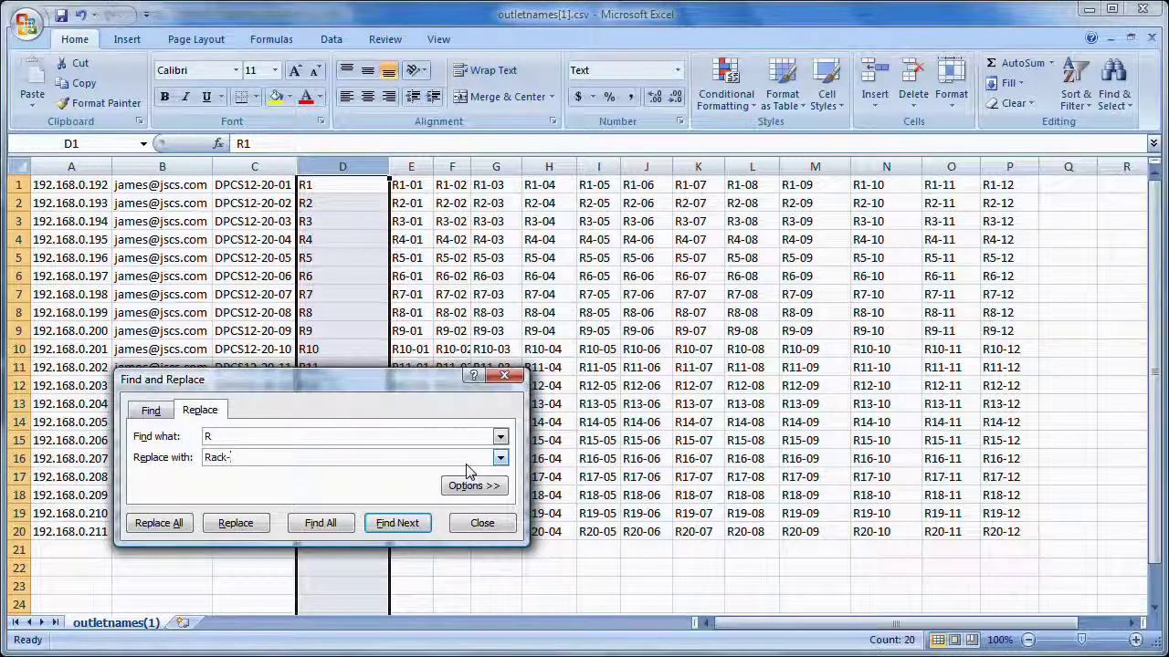
pyautogui.click(152, 532)
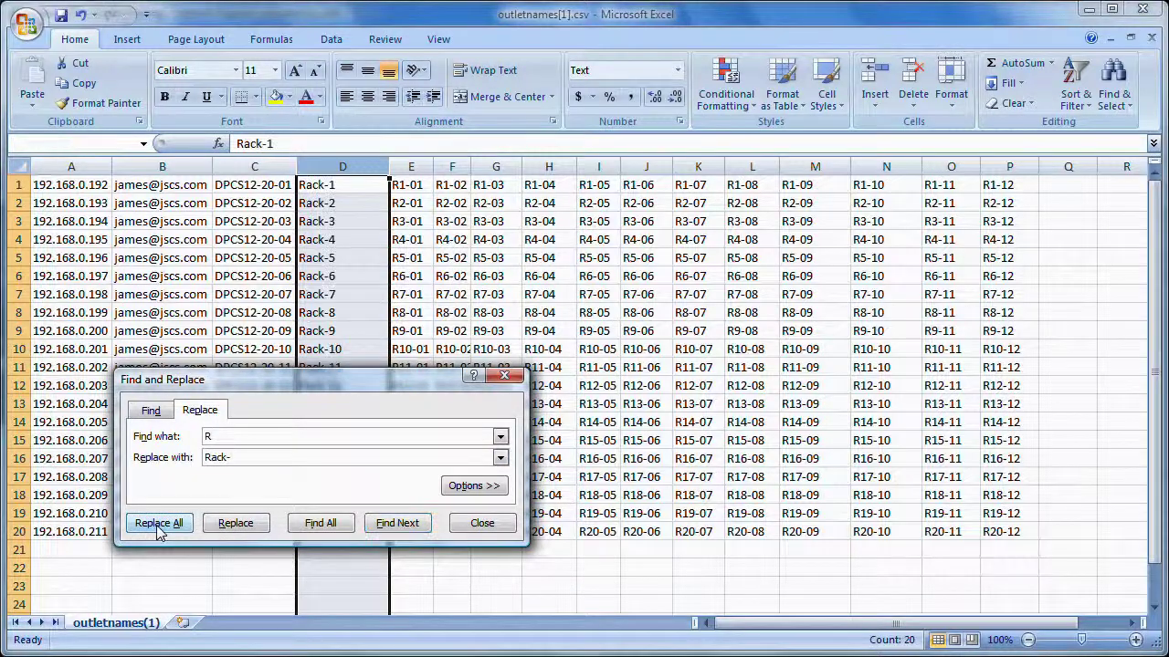
pyautogui.click(585, 389)
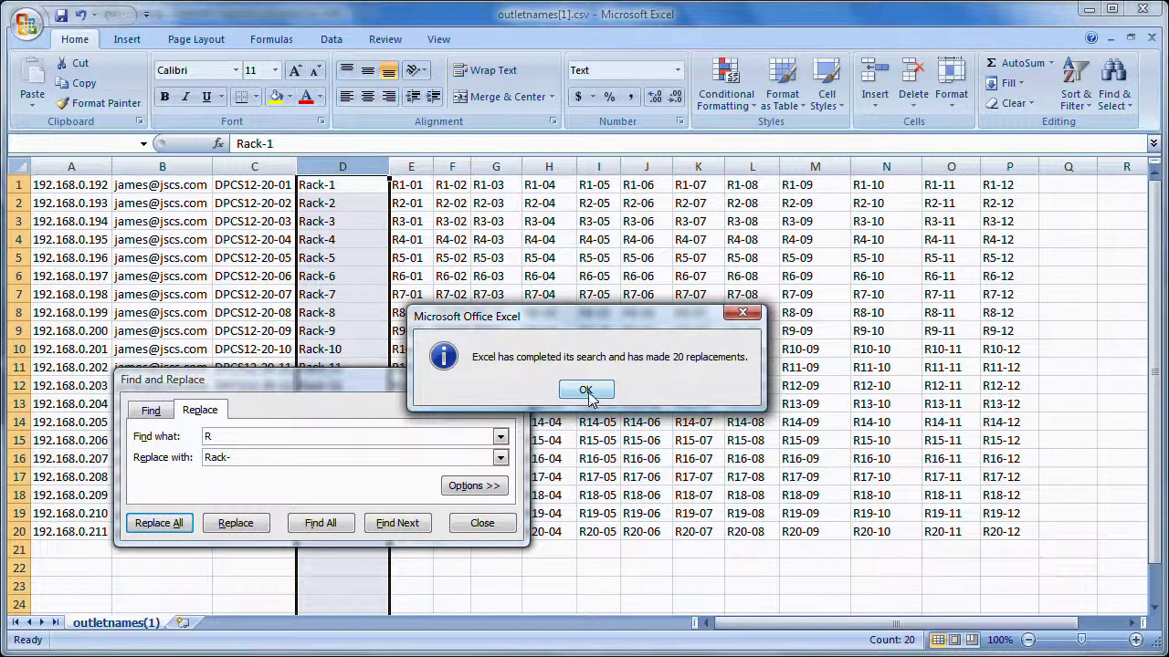
pyautogui.click(482, 523)
pyautogui.click(495, 532)
# - Save the outlet names workbook under the file name outletnames(1).csv
pyautogui.click(25, 25)
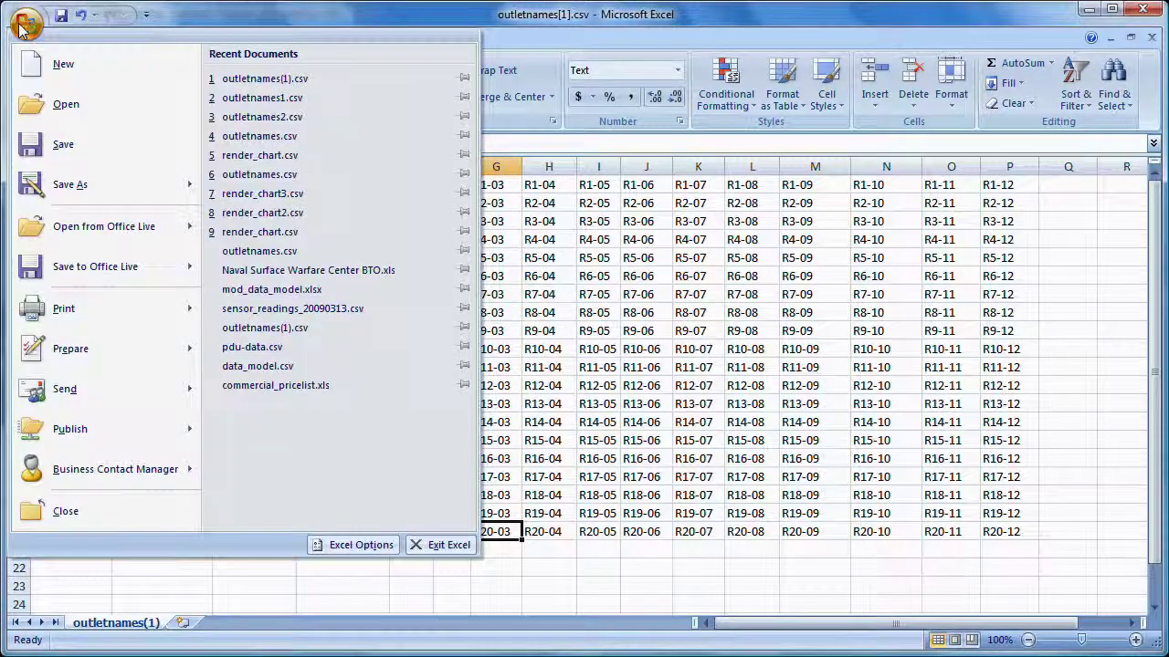
pyautogui.click(56, 188)
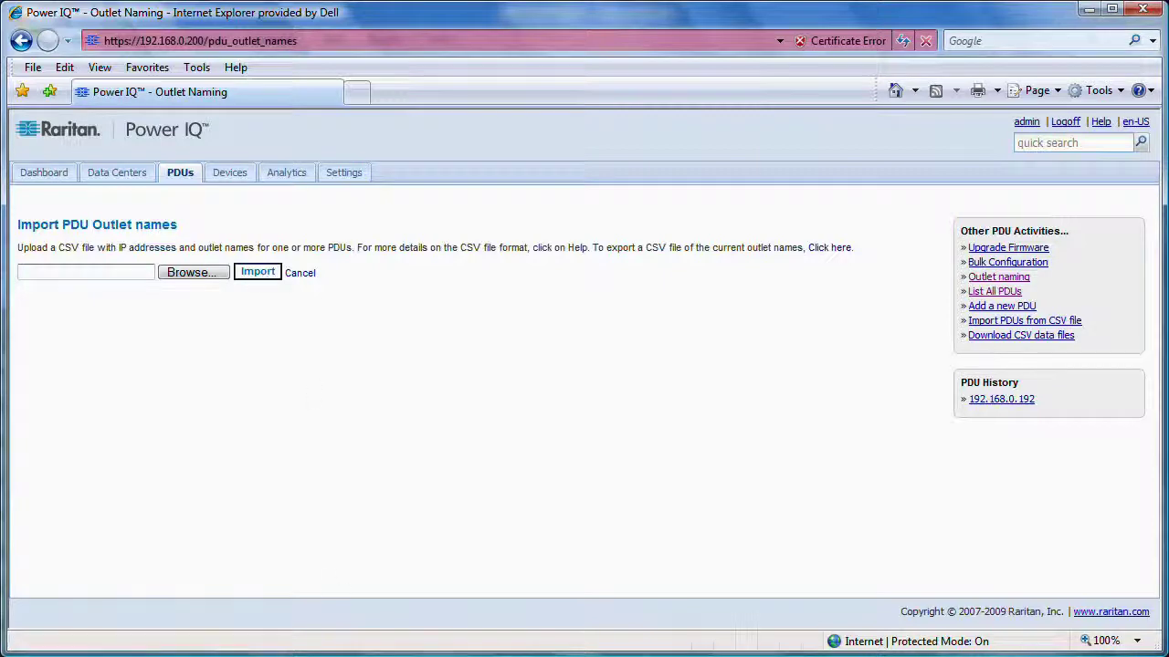
# - Return to Excel, clear the contents of rows 2 through 20 to keep only the first PDU, and save outletnames(1).csv
pyautogui.click(274, 634)
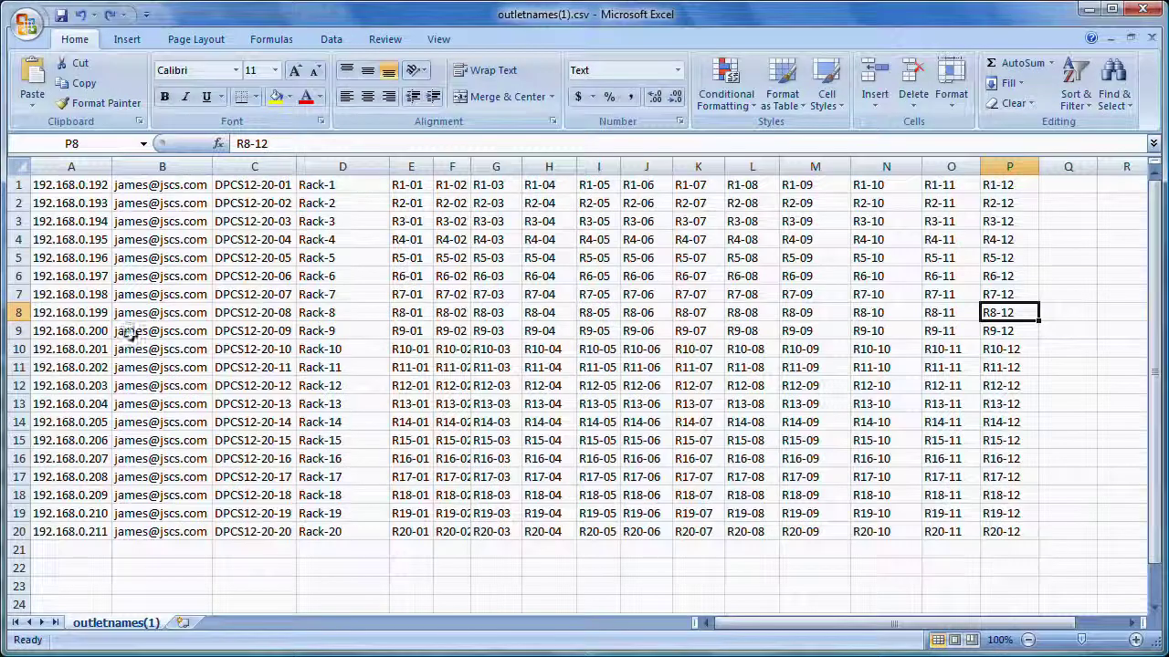
pyautogui.moveTo(18, 202); pyautogui.dragTo(17, 538)
pyautogui.press('Delete')
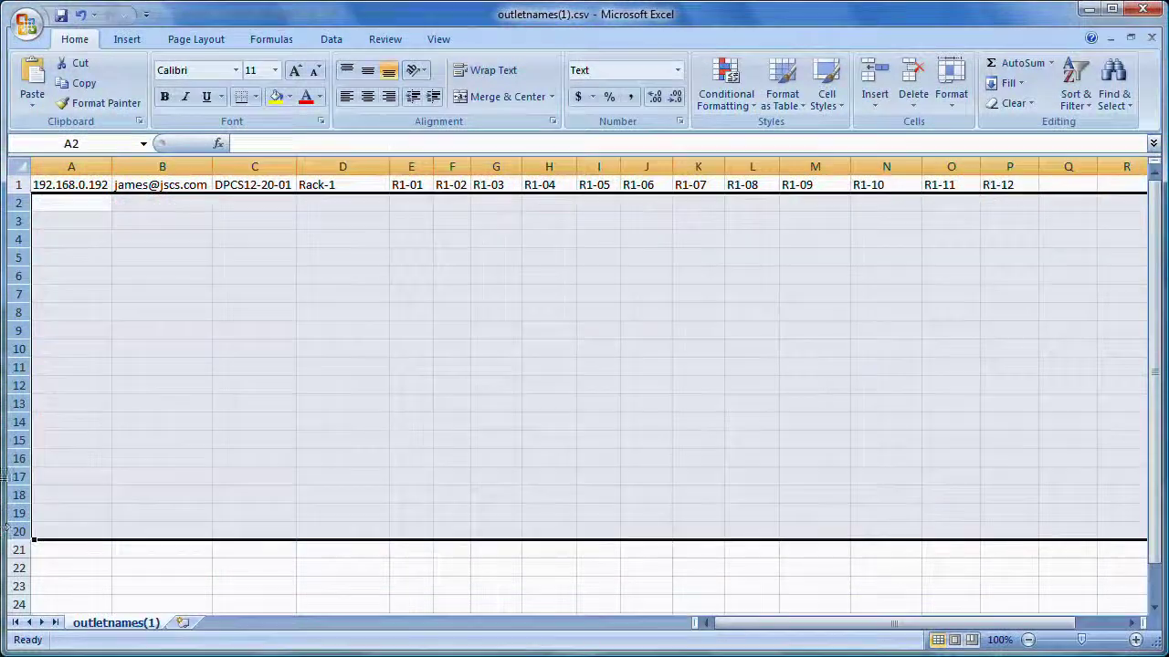
pyautogui.click(28, 29)
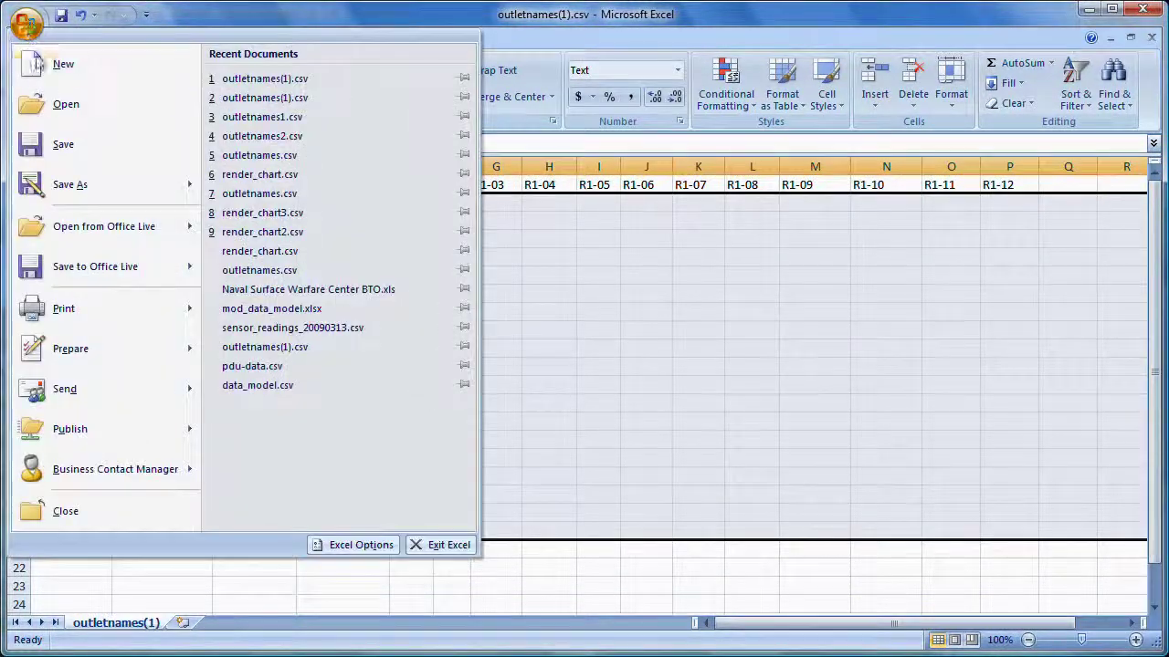
pyautogui.click(58, 146)
pyautogui.click(519, 407)
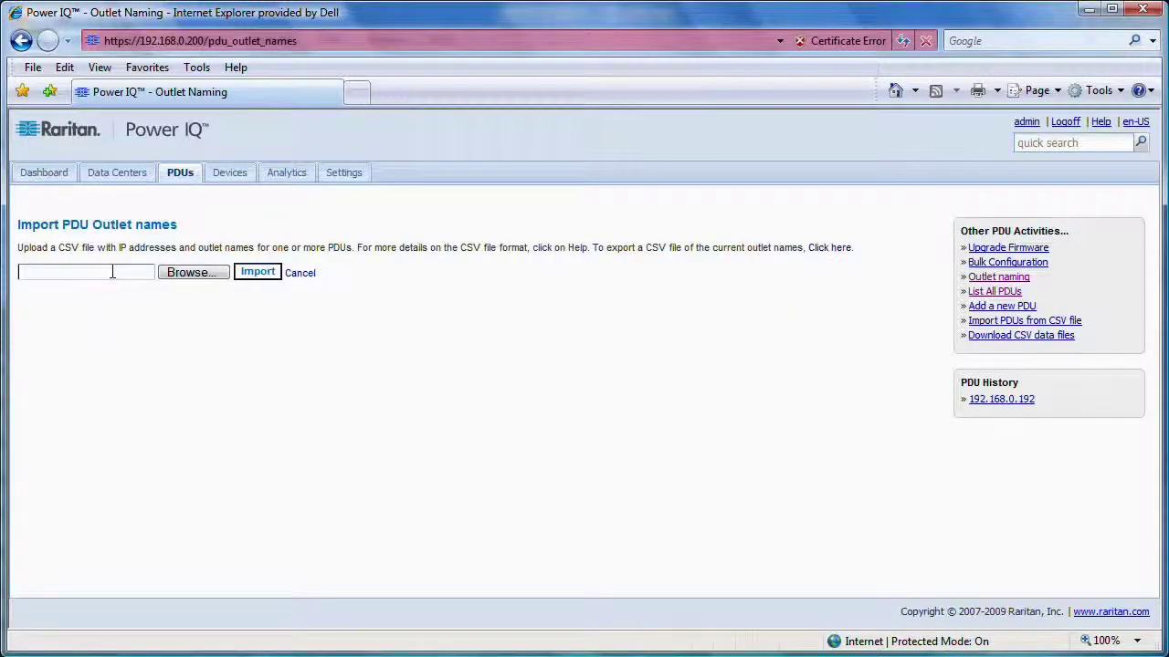
# - Import outletnames(1).csv on Power IQ's outlet naming page, continue with the renaming process, and finish to return to the dashboard
pyautogui.click(113, 272)
pyautogui.hotkey('ctrl', 'v')
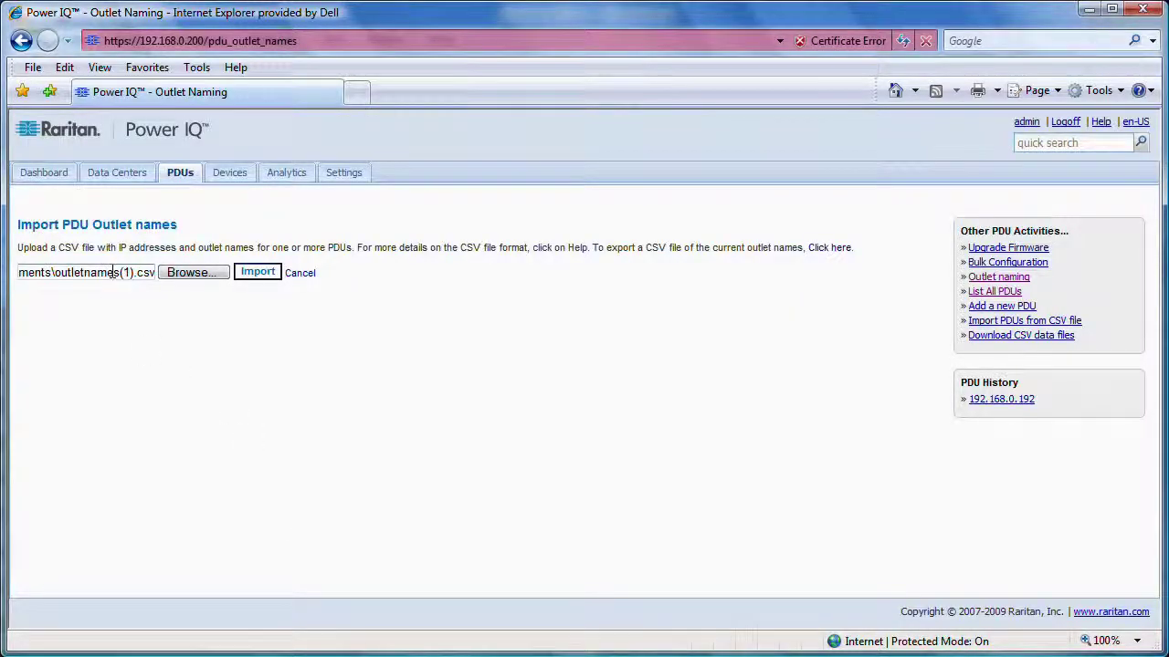
pyautogui.click(259, 272)
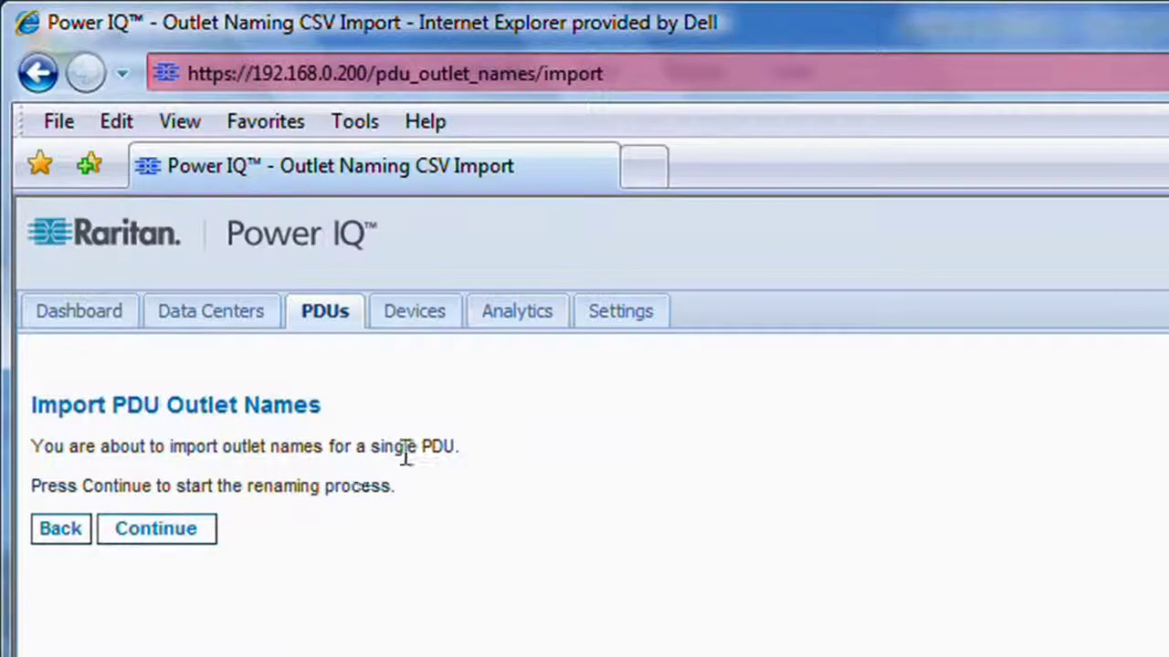
pyautogui.click(157, 543)
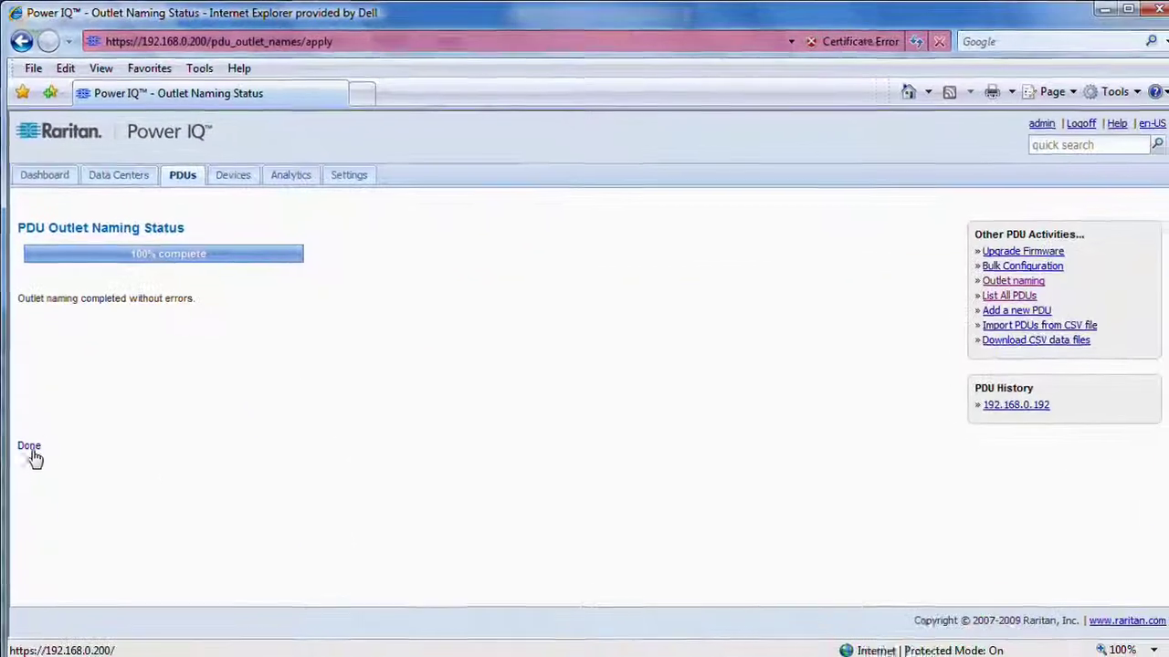
pyautogui.click(30, 441)
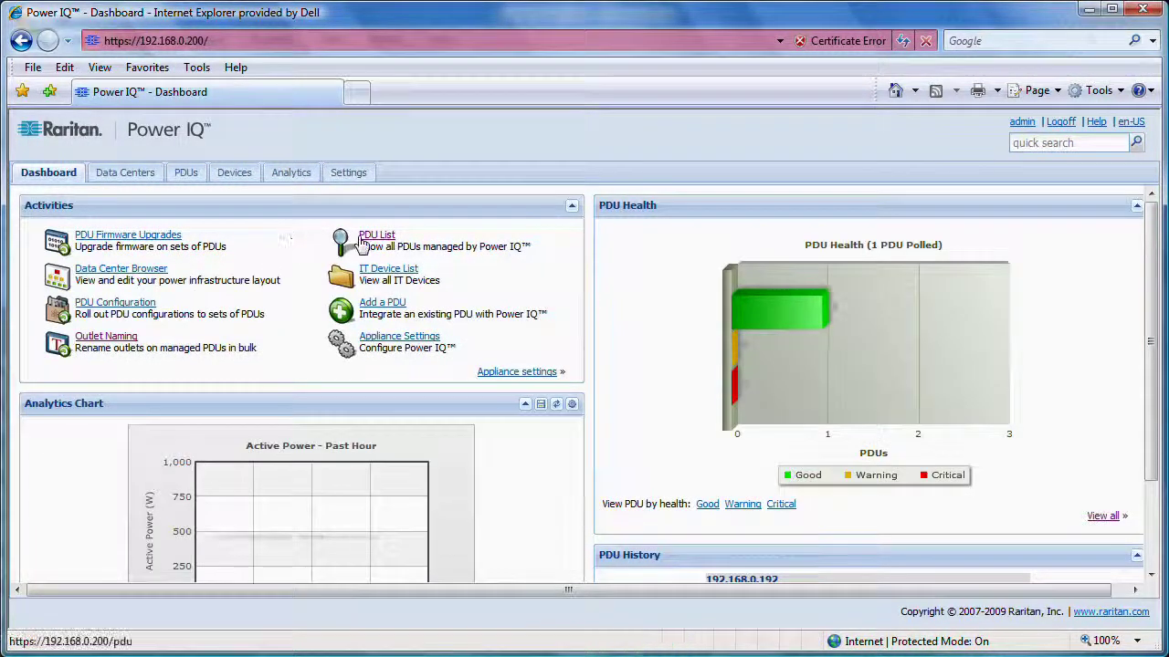
# - Open the details of PDU 192.168.0.192 from the PDU list and check its name, location and outlet names
pyautogui.click(371, 239)
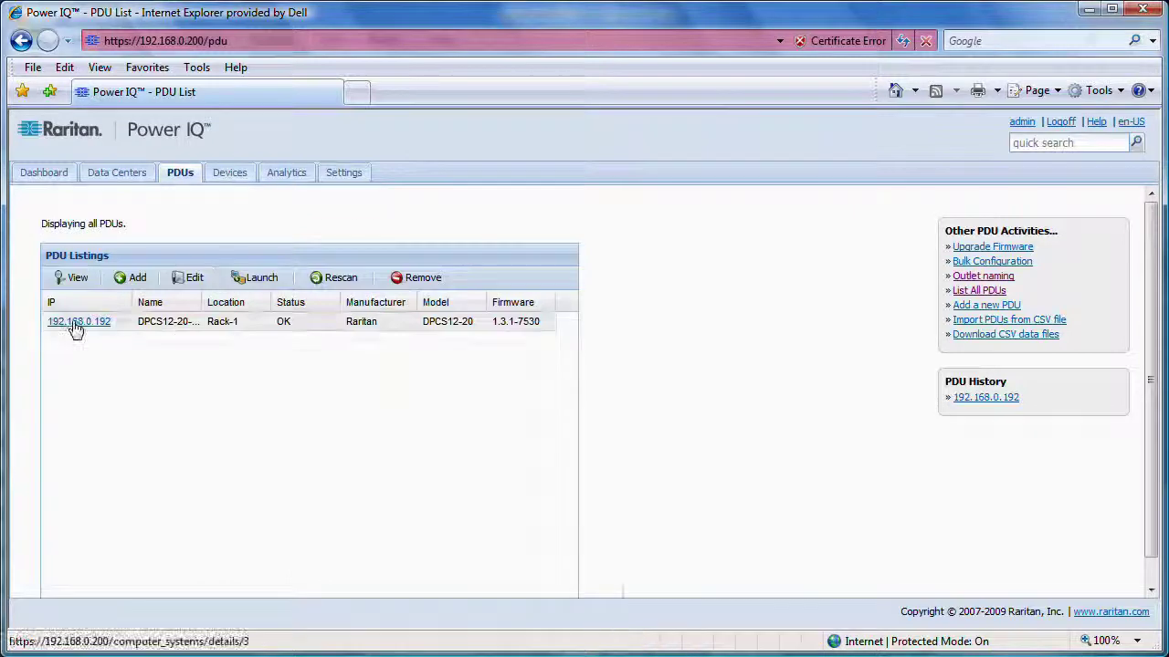
pyautogui.click(77, 325)
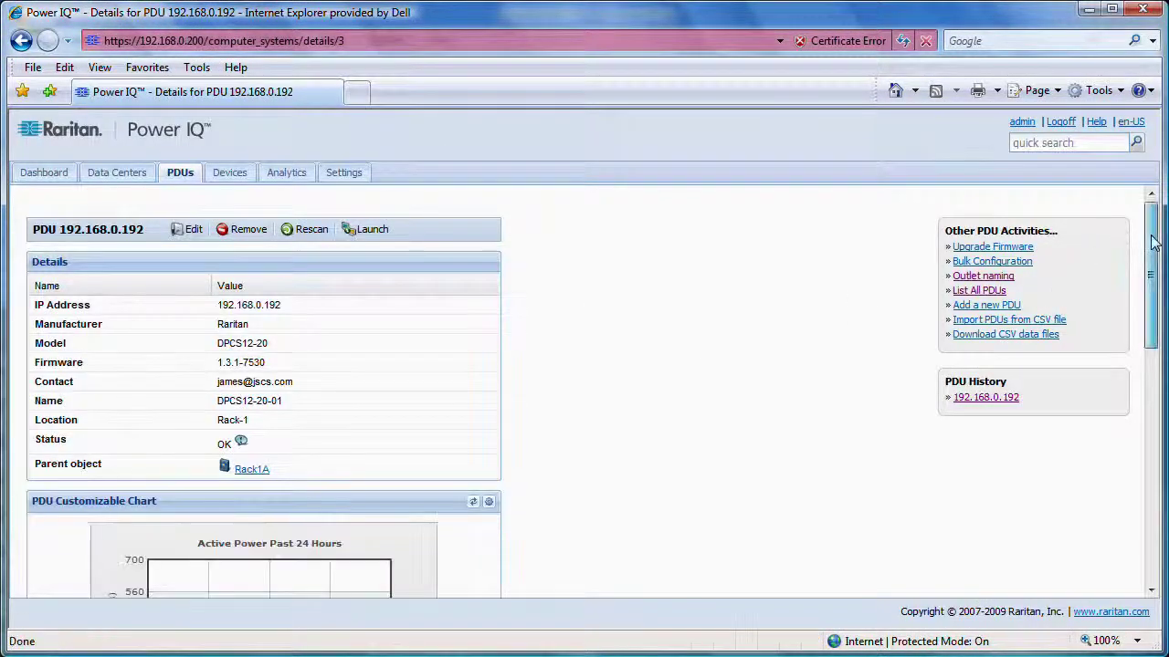
pyautogui.moveTo(1155, 242); pyautogui.dragTo(1162, 472)
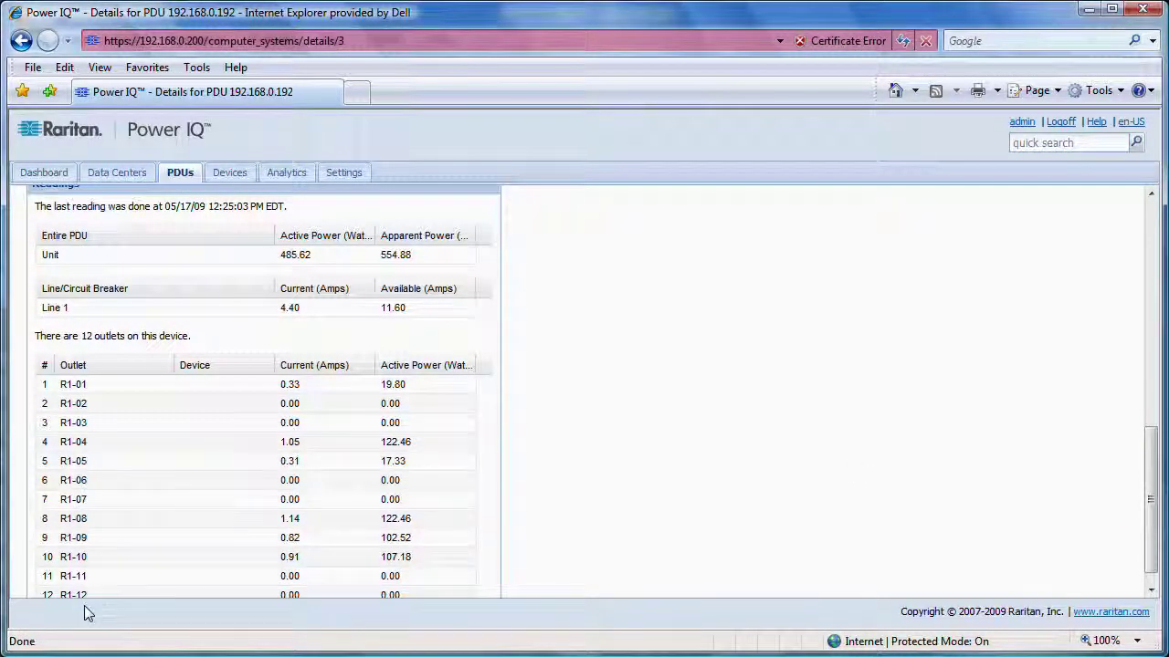
pyautogui.moveTo(1152, 447); pyautogui.dragTo(1152, 255)
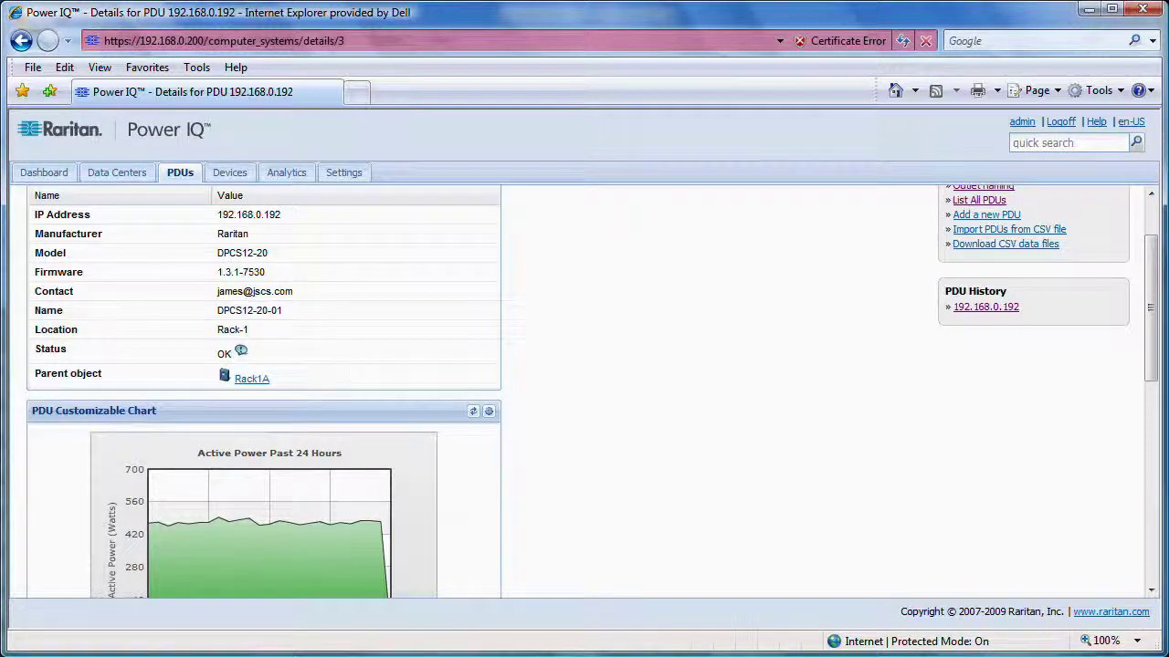
# - Switch to the Dominion PX web interface of the PDU and check the device name and outlet names on its status page
pyautogui.moveTo(457, 655)
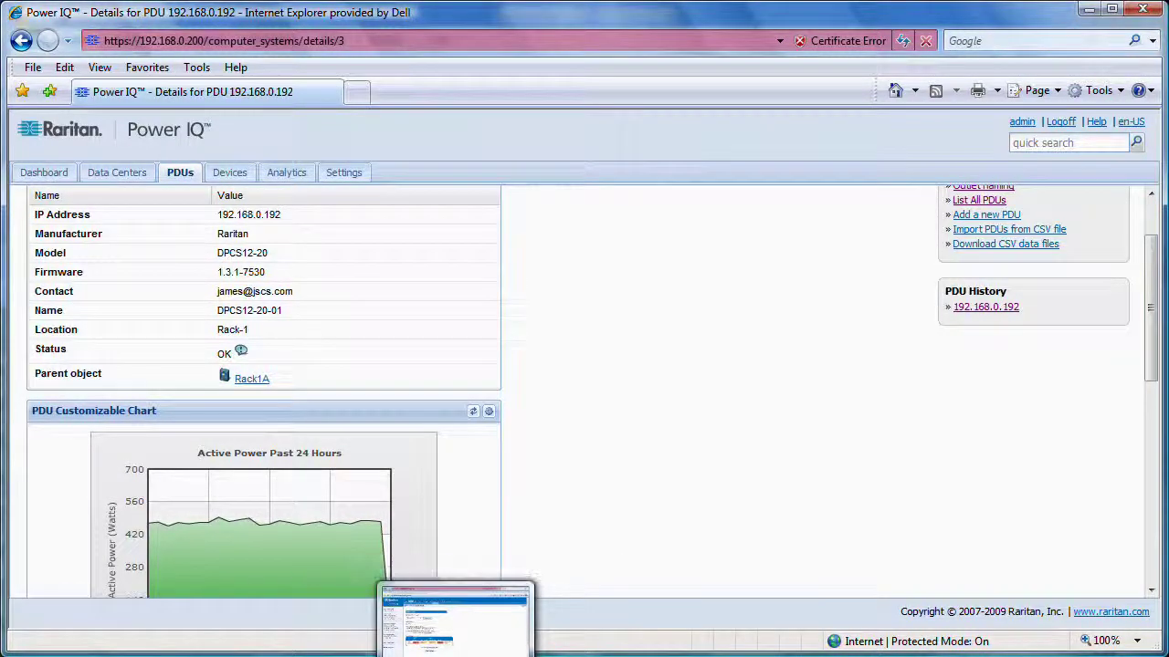
pyautogui.click(456, 625)
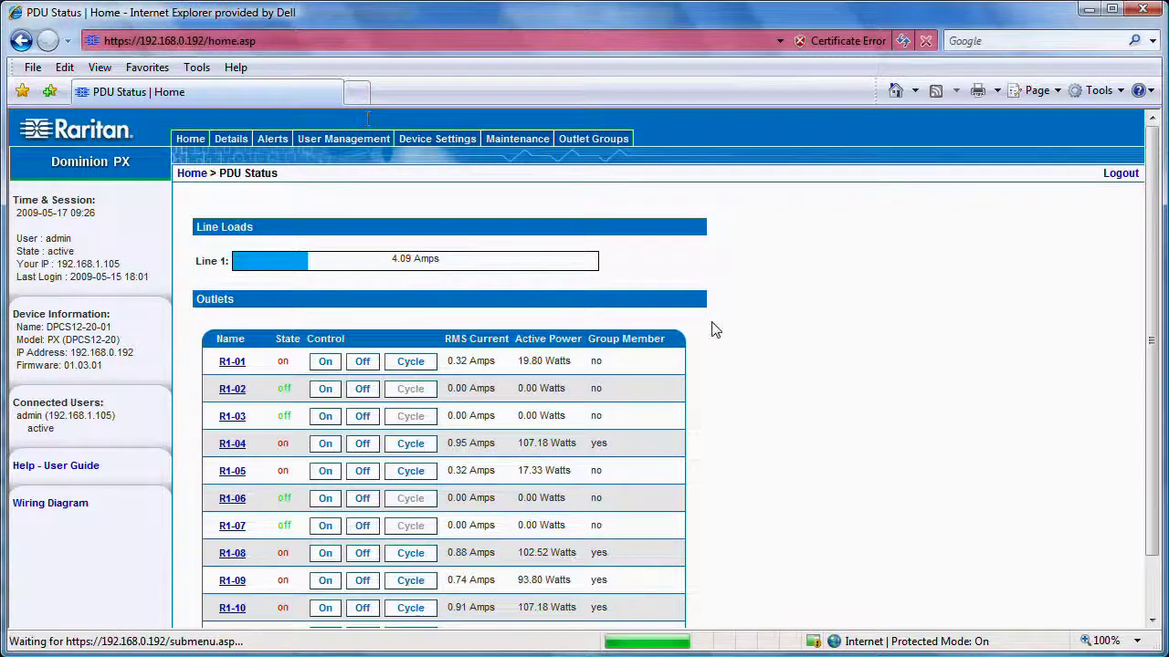
pyautogui.moveTo(1152, 315)
pyautogui.mouseDown()
pyautogui.moveTo(1150, 374)
pyautogui.moveTo(1149, 333)
pyautogui.mouseUp()
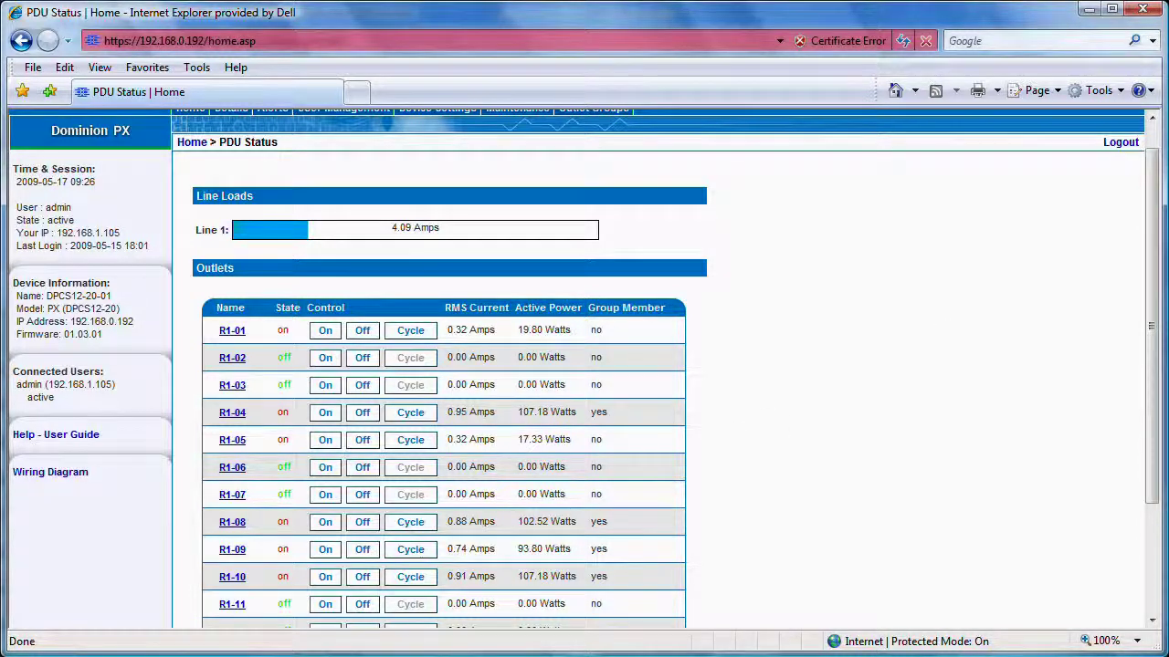
# - Switch to the browser window with the JSCS Computer Solutions home page
pyautogui.moveTo(601, 655)
pyautogui.click(601, 625)
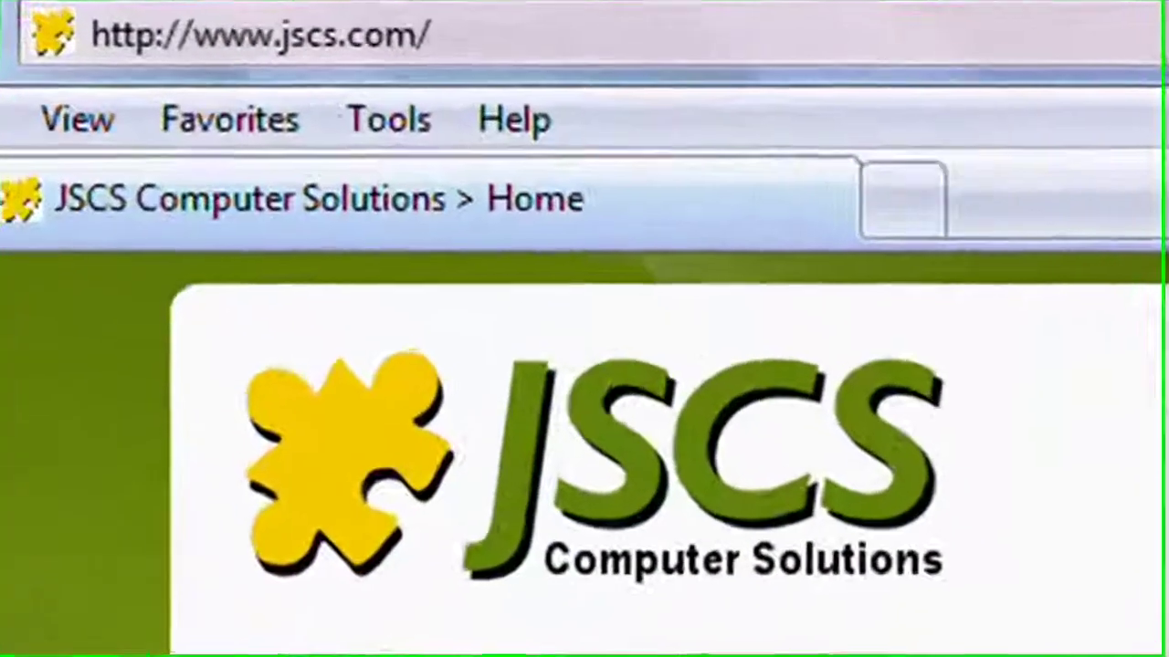